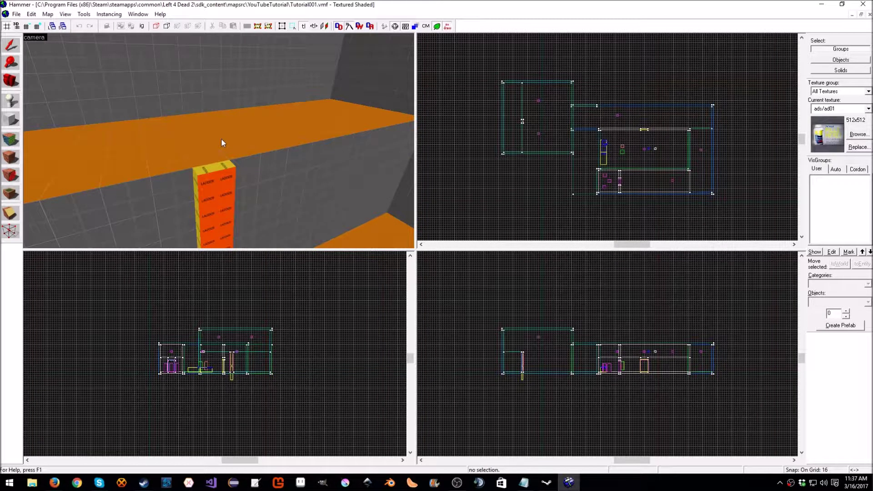
# Examine the ladder room's interior, its exterior side and the empty space beside it in the top view.
pyautogui.press('z')
pyautogui.press('w')
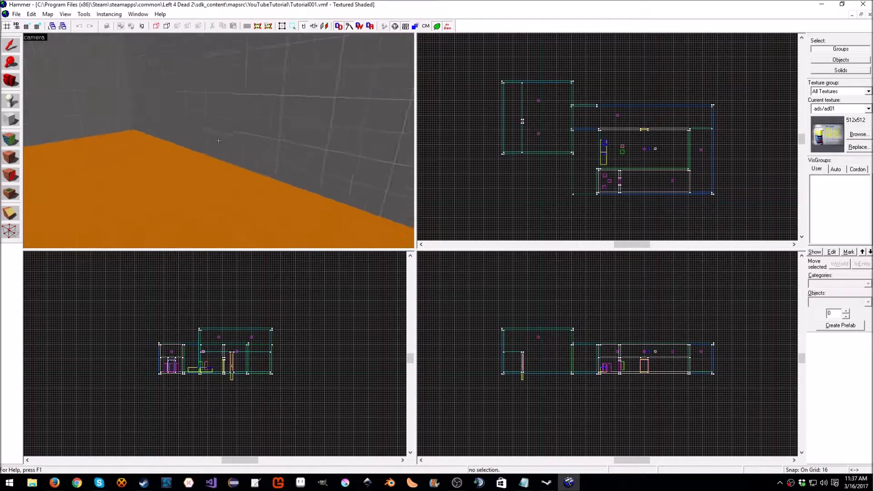
pyautogui.press('z')
pyautogui.scroll(-2, 482, 100)
pyautogui.moveTo(470, 99); pyautogui.dragTo(486, 110)
pyautogui.click(451, 84)
pyautogui.press('Up')
pyautogui.press('Left')
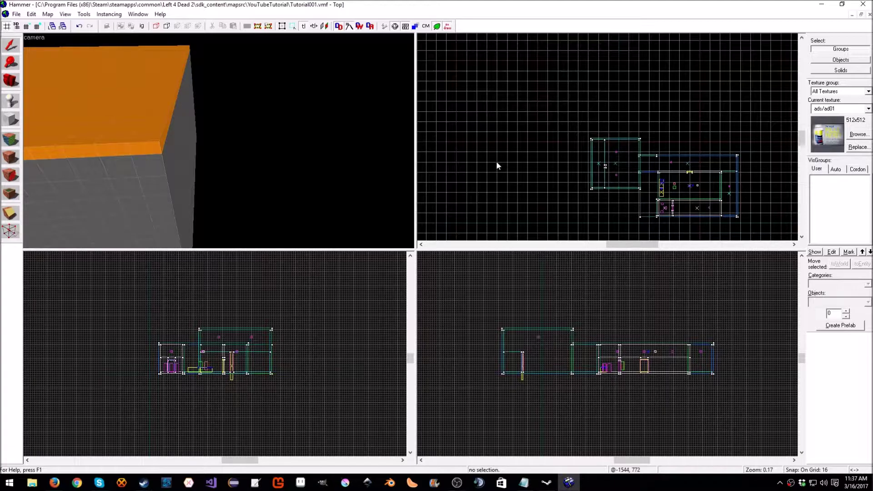
# Filter the textures by "dev" and choose the orange dev/dev_measuregeneric01 as the current texture.
pyautogui.click(858, 134)
pyautogui.scroll(-5, 509, 138)
pyautogui.scroll(-10, 502, 165)
pyautogui.write('dev')
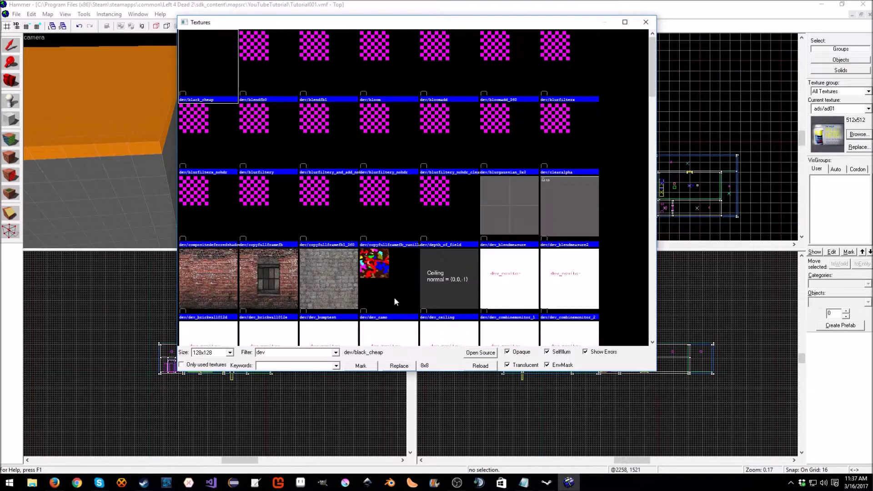
pyautogui.scroll(-8, 400, 298)
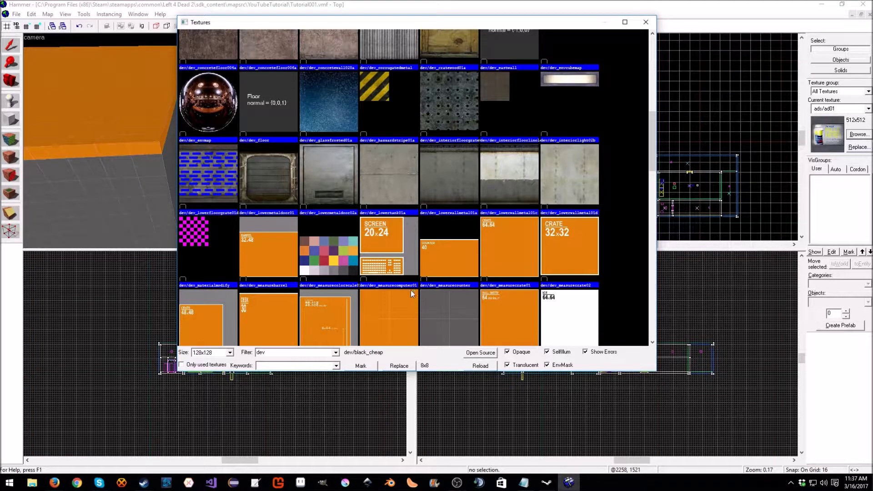
pyautogui.scroll(-2, 411, 290)
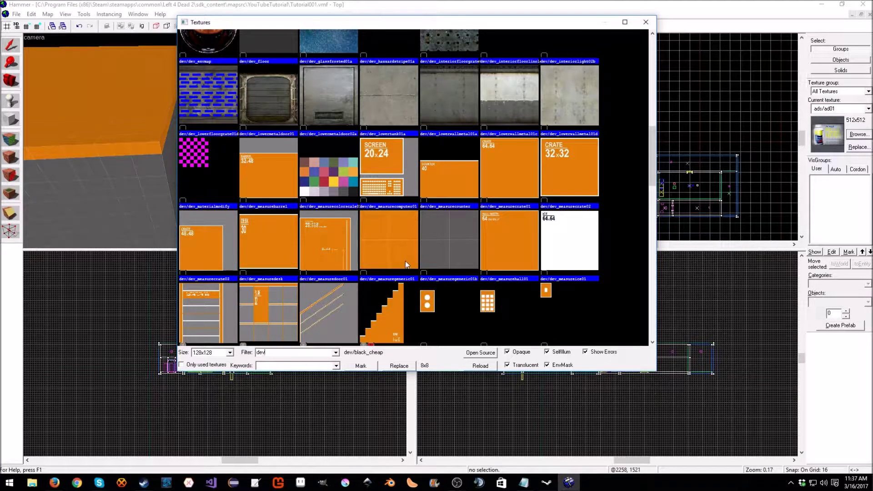
pyautogui.doubleClick(395, 246)
# Outline a new block 784 by 672 units and 16 units thick against the ladder room's outer side in the top view.
pyautogui.click(10, 45)
pyautogui.click(151, 115)
pyautogui.click(240, 129)
pyautogui.click(10, 119)
pyautogui.scroll(3, 540, 174)
pyautogui.scroll(2, 605, 165)
pyautogui.moveTo(596, 93); pyautogui.dragTo(637, 216)
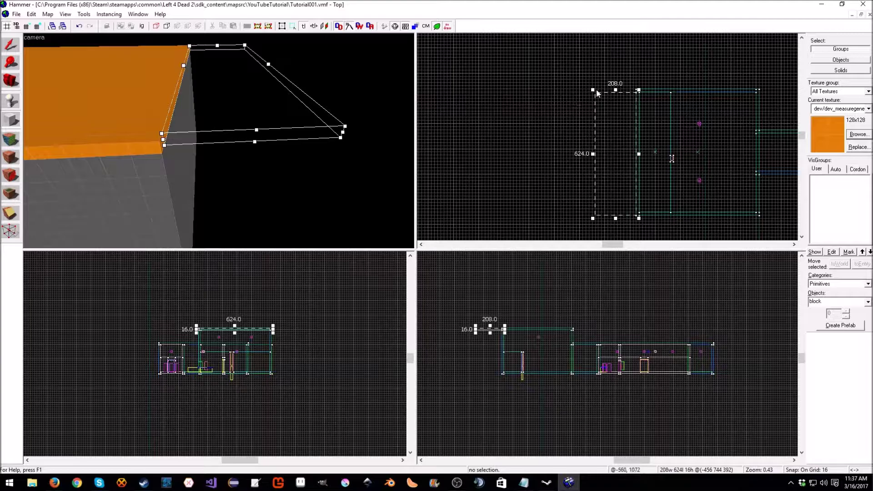
pyautogui.moveTo(592, 89); pyautogui.dragTo(479, 80)
# Lower the block outline to the height of the upper platform at the ladder's top.
pyautogui.scroll(8, 230, 335)
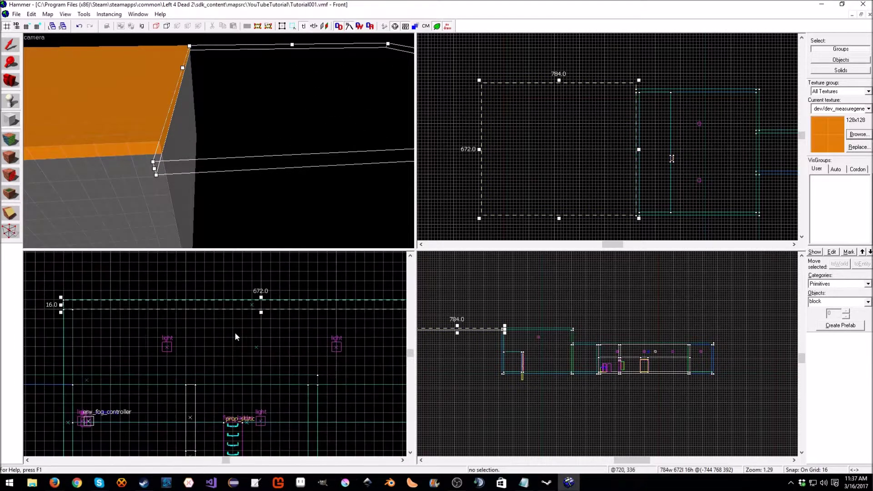
pyautogui.scroll(6, 476, 348)
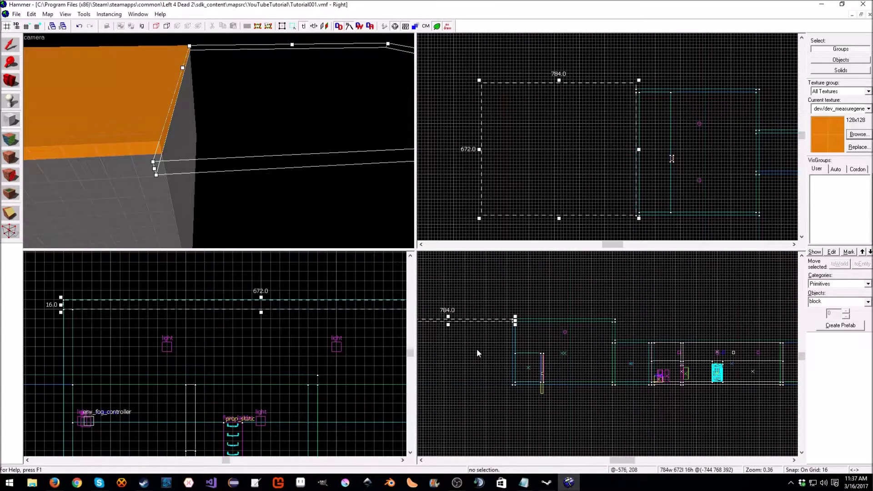
pyautogui.moveTo(476, 286); pyautogui.dragTo(473, 359)
pyautogui.scroll(4, 552, 387)
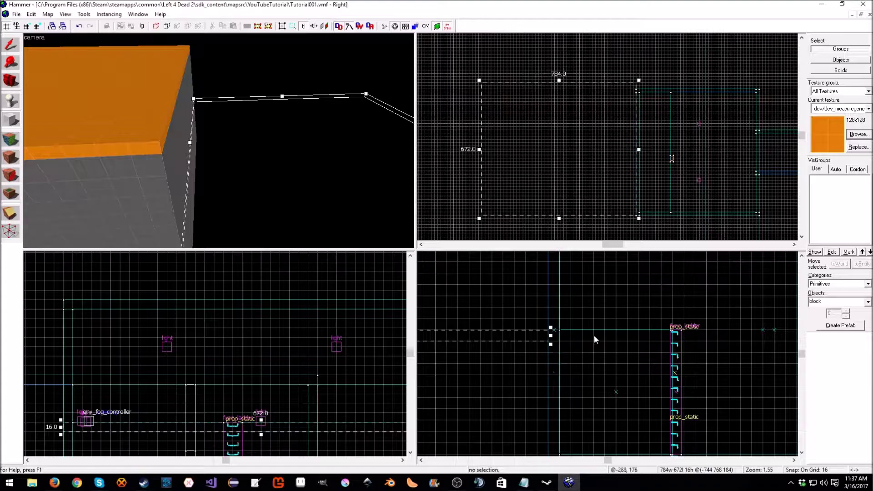
# Enlarge the floor outline to 1696 by 1616 units, extending it away from the ladder room.
pyautogui.scroll(-5, 599, 336)
pyautogui.scroll(-5, 585, 304)
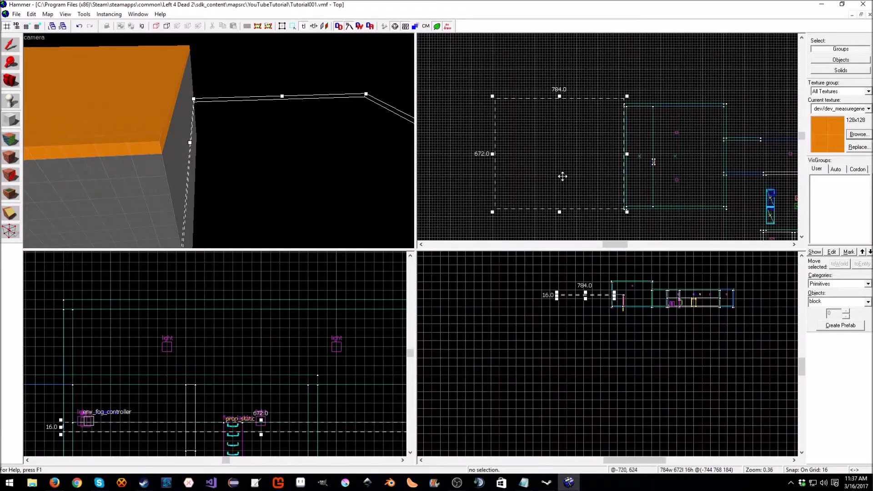
pyautogui.scroll(-4, 557, 177)
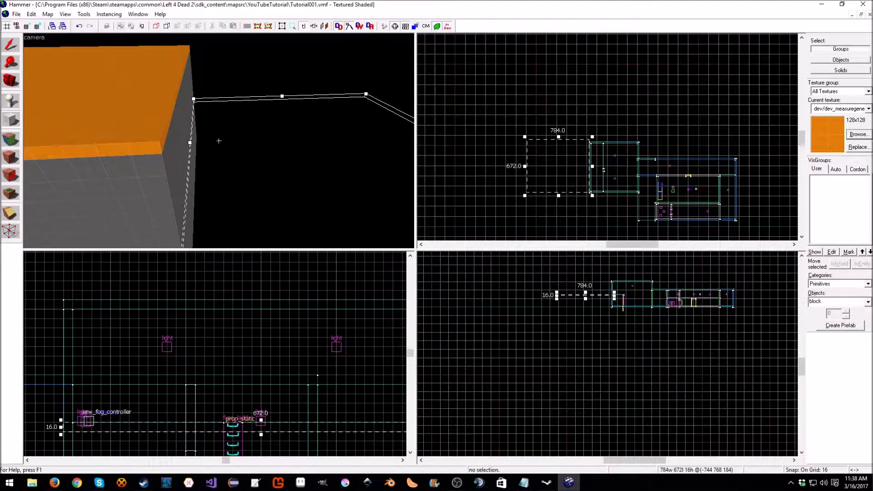
pyautogui.scroll(4, 219, 141)
pyautogui.scroll(-5, 219, 141)
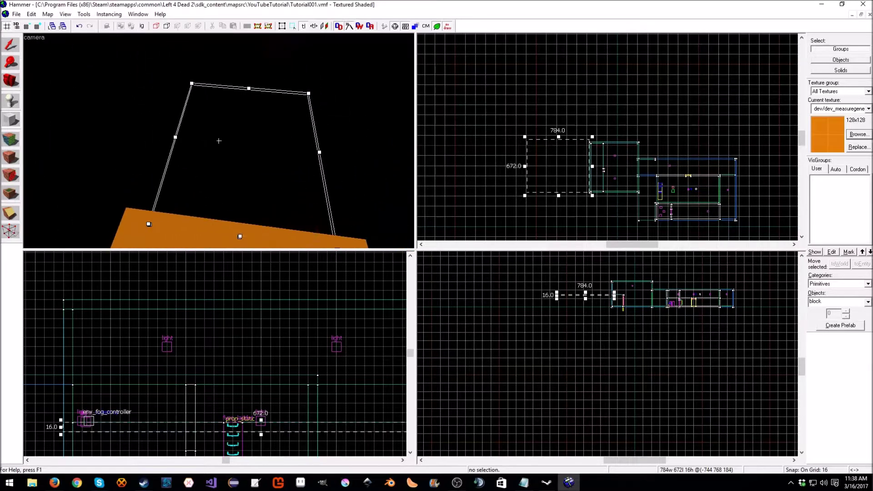
pyautogui.moveTo(524, 135); pyautogui.dragTo(453, 64)
pyautogui.scroll(3, 479, 64)
pyautogui.scroll(5, 582, 187)
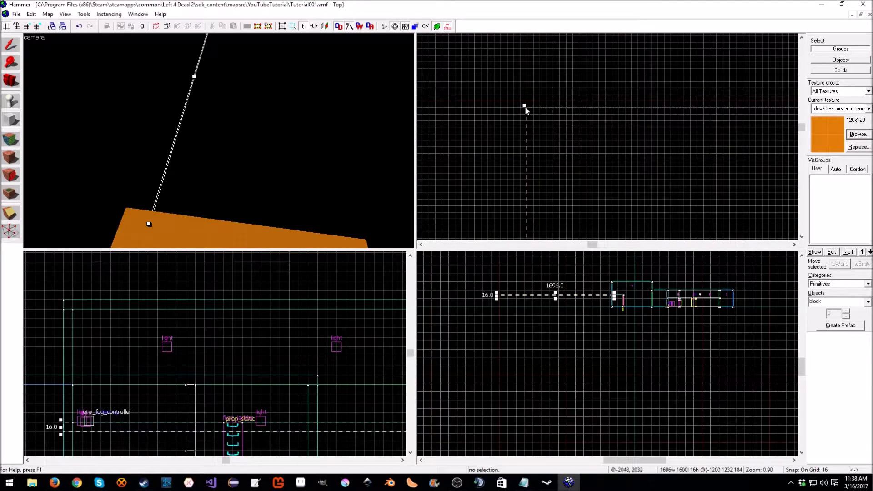
pyautogui.moveTo(526, 108); pyautogui.dragTo(525, 101)
pyautogui.scroll(-4, 214, 138)
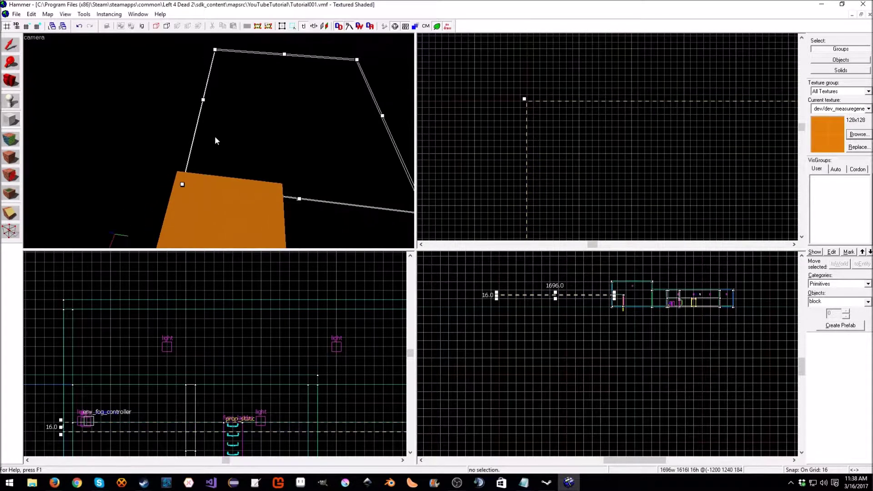
# Extend the floor outline past the ladder room's other end to 2720 by 2304 units.
pyautogui.scroll(-2, 236, 136)
pyautogui.moveTo(236, 136); pyautogui.dragTo(277, 136, button='middle')
pyautogui.scroll(-7, 631, 181)
pyautogui.press('Down')
pyautogui.press('Down')
pyautogui.scroll(-3, 631, 181)
pyautogui.moveTo(645, 187); pyautogui.dragTo(645, 221)
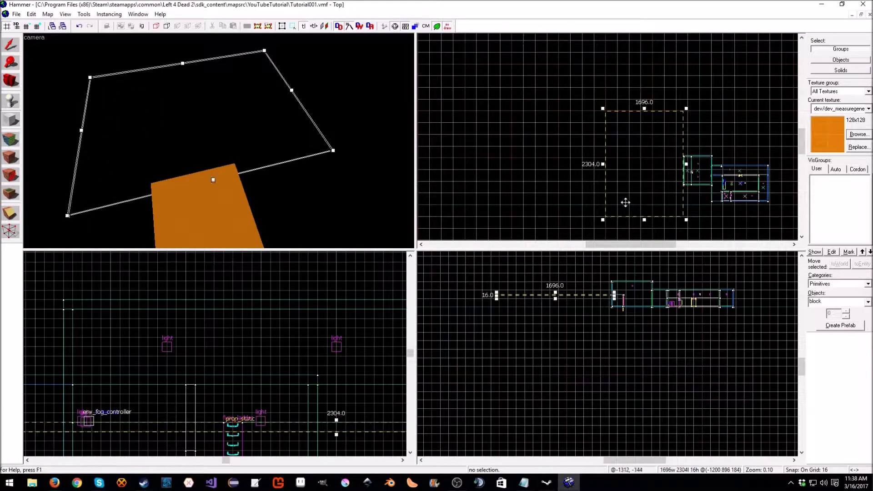
pyautogui.moveTo(606, 165); pyautogui.dragTo(554, 171)
# Check the outline's alignment with the ladder room's wall and create the 16-unit-thick floor block.
pyautogui.scroll(10, 564, 161)
pyautogui.scroll(-8, 646, 174)
pyautogui.scroll(3, 627, 177)
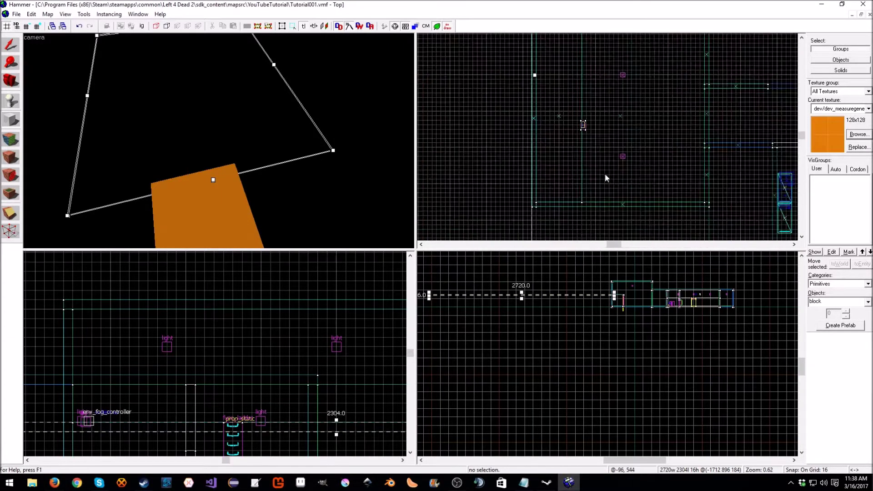
pyautogui.press('Left')
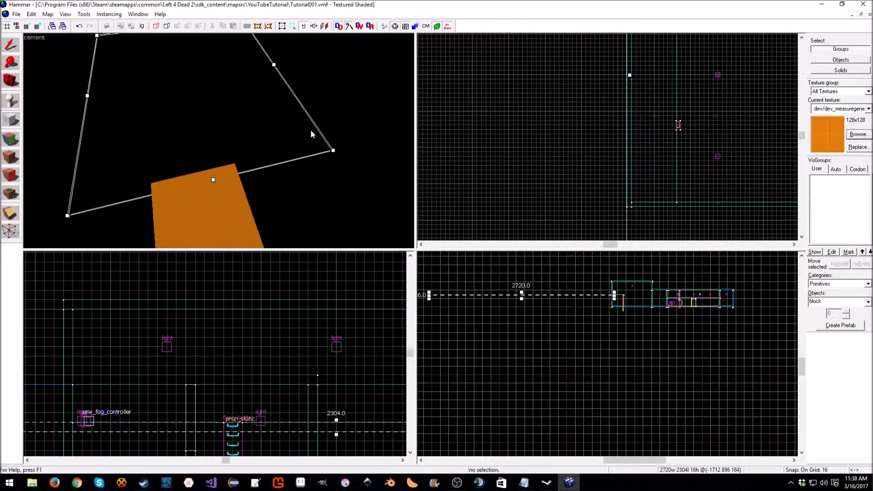
pyautogui.press('z')
pyautogui.press('w')
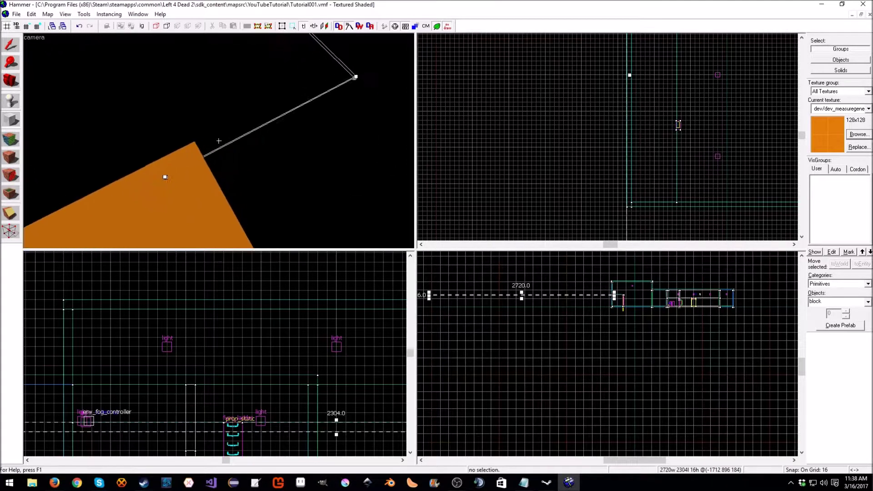
pyautogui.press('w')
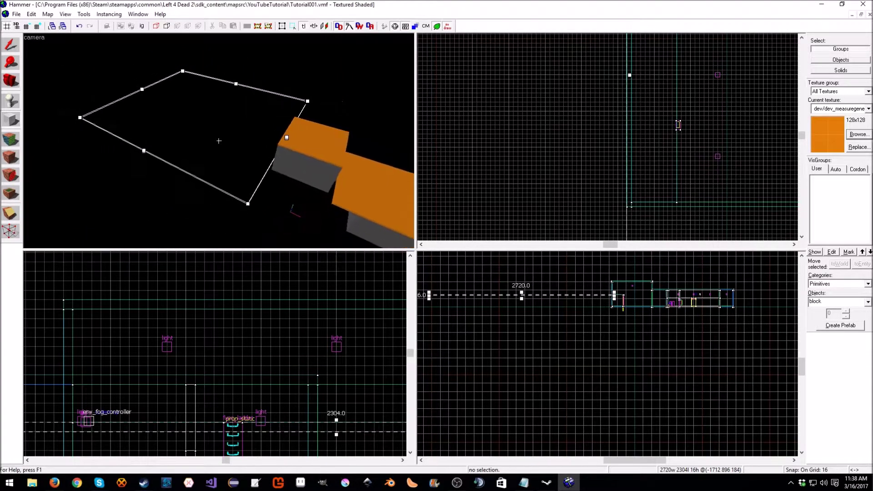
pyautogui.press('Return')
# Change the current texture to the gray dev/dev_measuregeneric01b.
pyautogui.press('z')
pyautogui.click(852, 135)
pyautogui.doubleClick(446, 75)
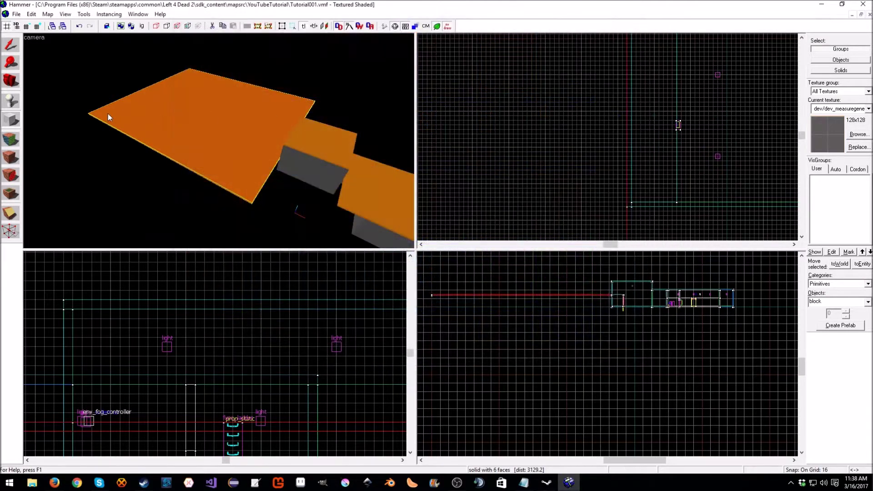
# Outline a wall block 16 units thick, 976 long and 208 tall on the floor's room-side edge, from the room to the floor's corner.
pyautogui.scroll(-3, 547, 150)
pyautogui.press('Up')
pyautogui.scroll(4, 613, 142)
pyautogui.moveTo(567, 75); pyautogui.dragTo(574, 98)
pyautogui.click(573, 109)
pyautogui.press('Up')
pyautogui.moveTo(569, 129); pyautogui.dragTo(574, 95)
pyautogui.scroll(3, 607, 300)
pyautogui.scroll(7, 607, 303)
pyautogui.moveTo(561, 294); pyautogui.dragTo(555, 342)
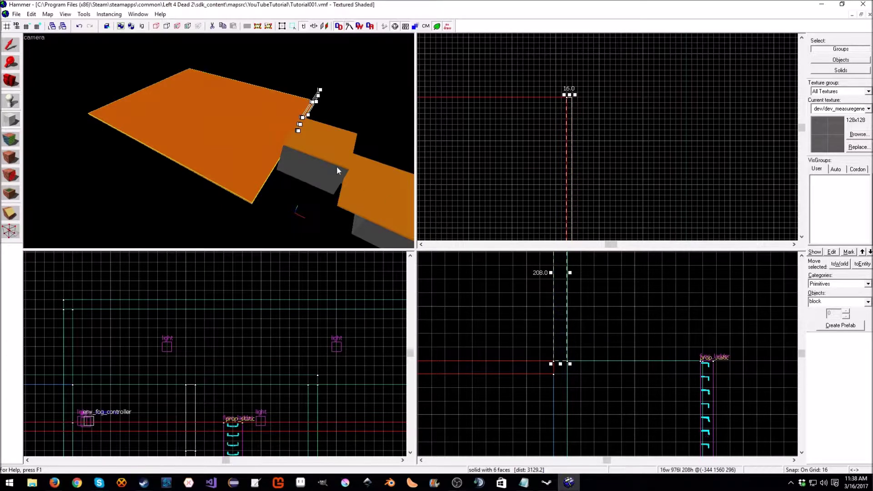
# Inspect the floor's corner and extend the wall outline down to the floor's underside, making it 224 units tall.
pyautogui.press('z')
pyautogui.press('w')
pyautogui.press('w')
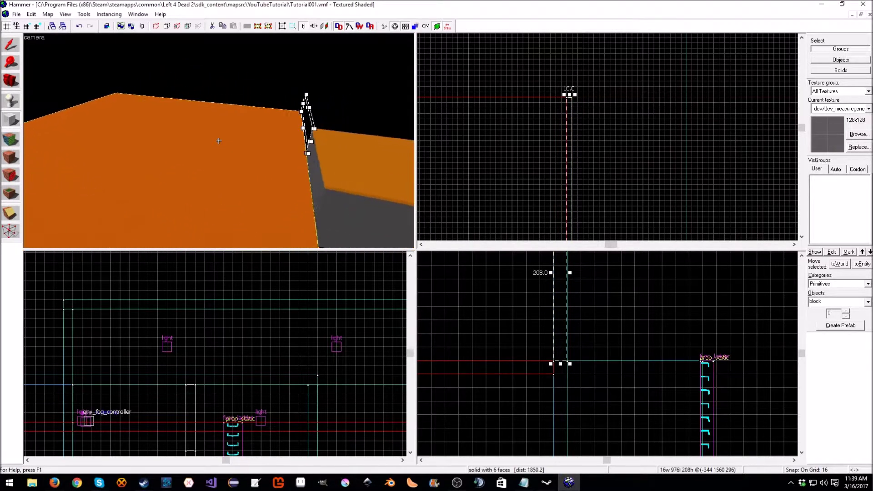
pyautogui.press('s')
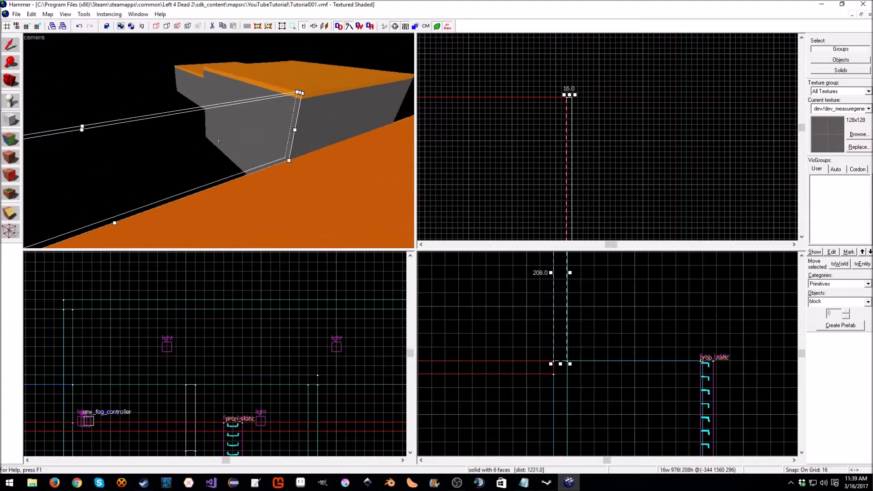
pyautogui.press('w')
pyautogui.press('w')
pyautogui.press('w')
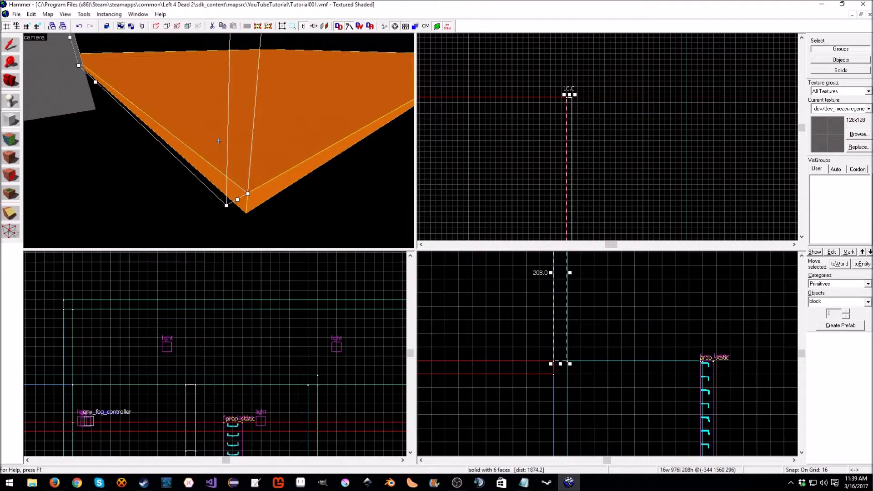
pyautogui.scroll(-1, 572, 352)
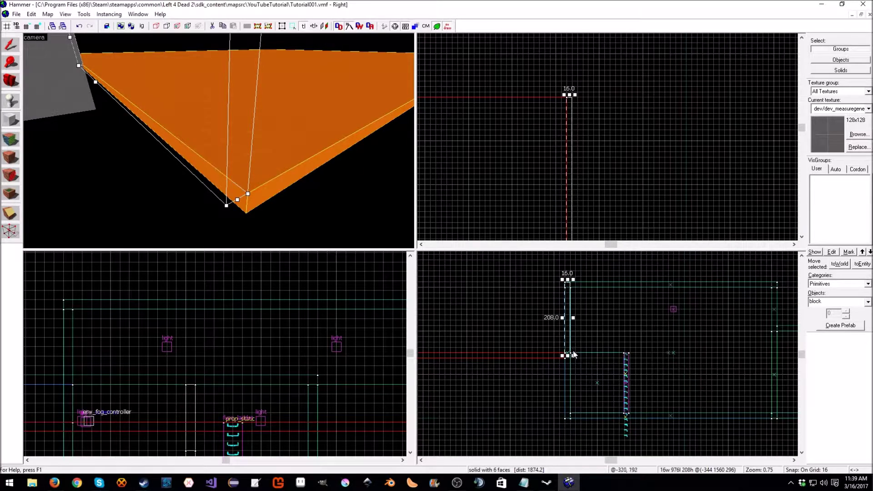
pyautogui.scroll(6, 573, 355)
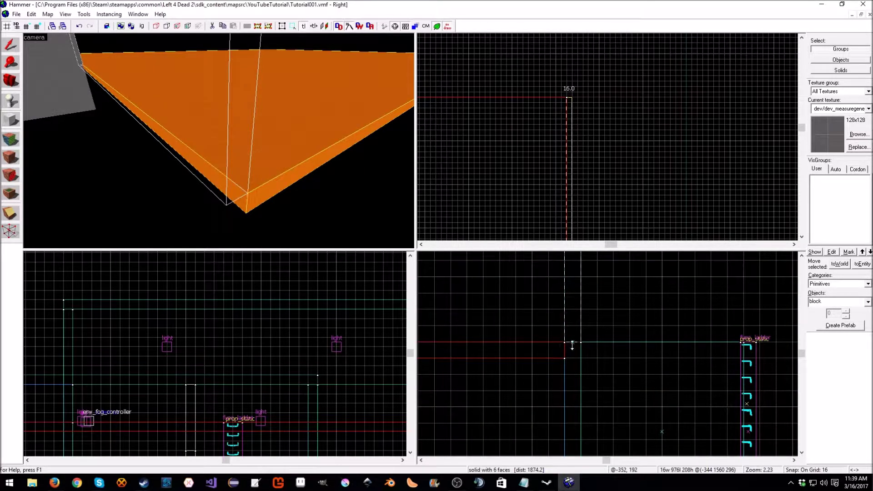
pyautogui.moveTo(574, 346); pyautogui.dragTo(573, 361)
# Raise the top of the wall outline above the ladder room's roof to a total height of 512 units.
pyautogui.scroll(-5, 578, 327)
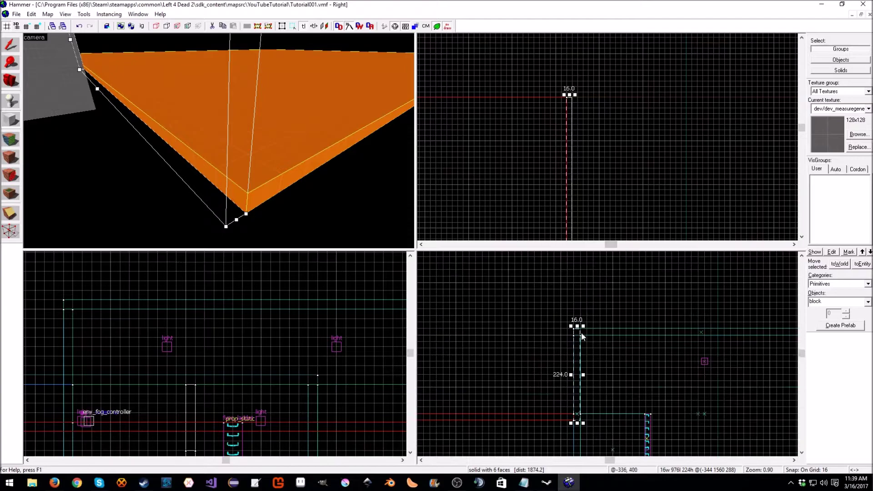
pyautogui.moveTo(578, 326); pyautogui.dragTo(578, 261)
pyautogui.scroll(-1, 585, 272)
pyautogui.scroll(-2, 586, 274)
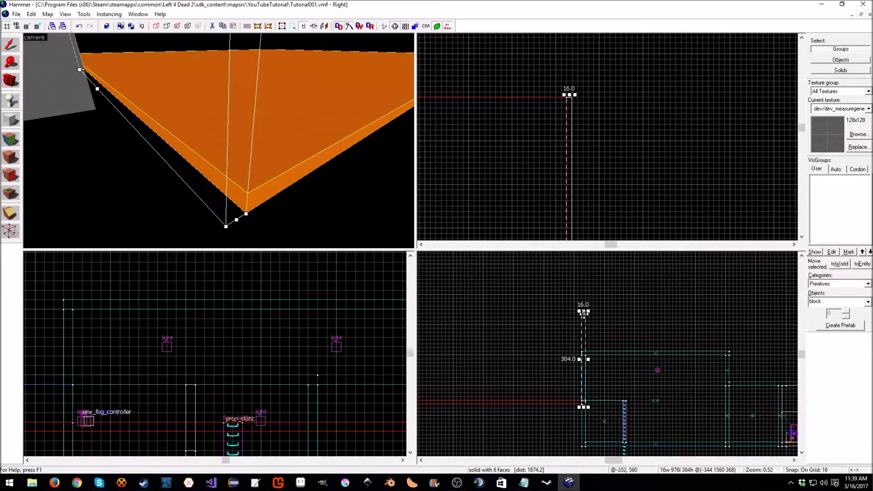
pyautogui.moveTo(584, 311); pyautogui.dragTo(585, 281)
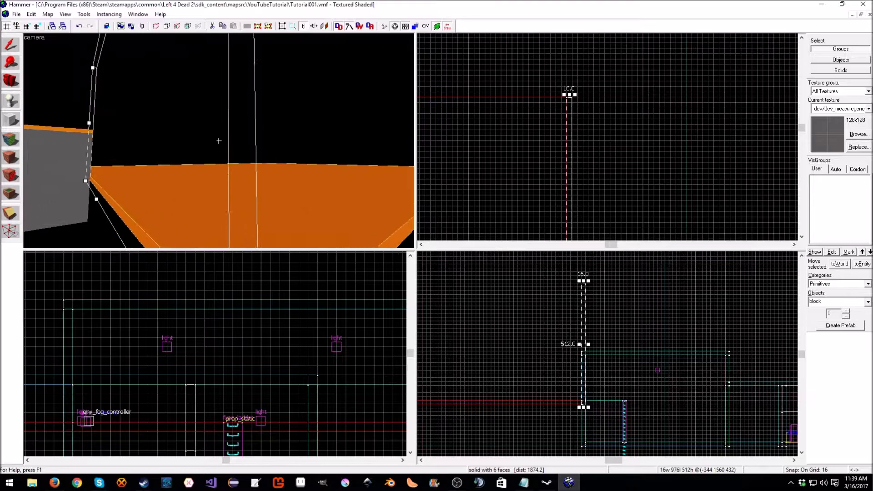
# Check the wall outline from the floor side and create the gray wall block.
pyautogui.press('w')
pyautogui.press('w')
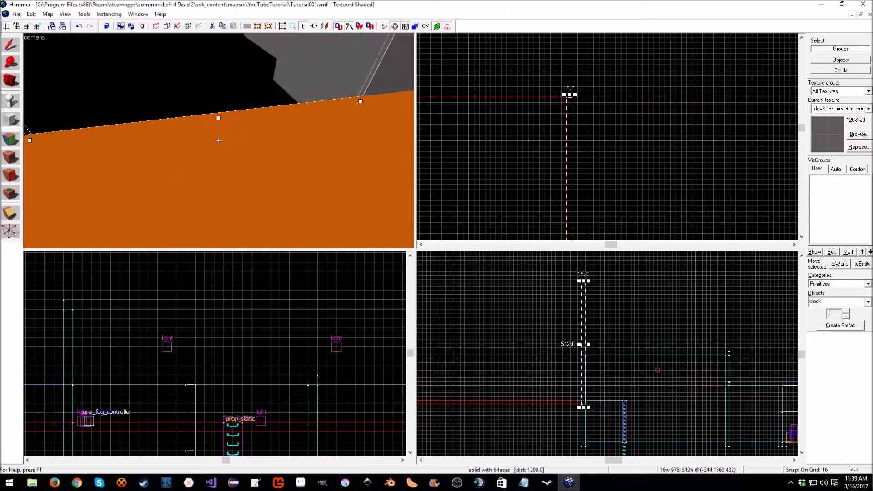
pyautogui.press('s')
pyautogui.press('w')
pyautogui.press('Up')
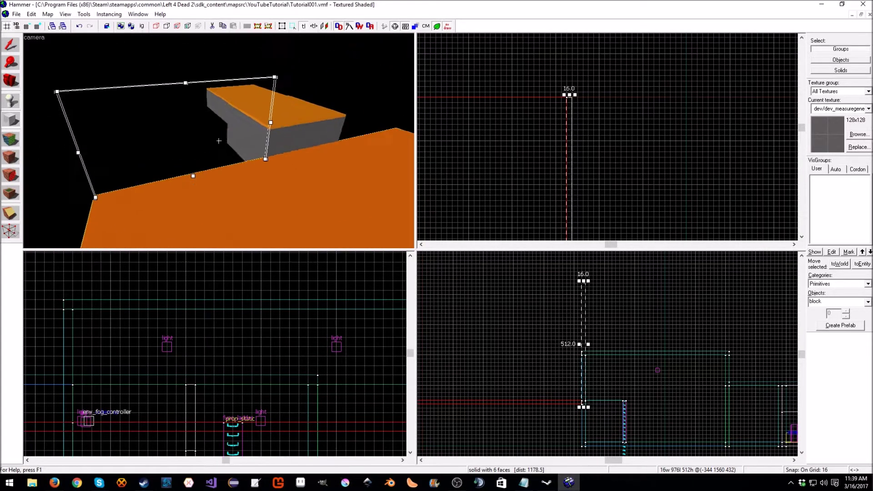
pyautogui.press('Return')
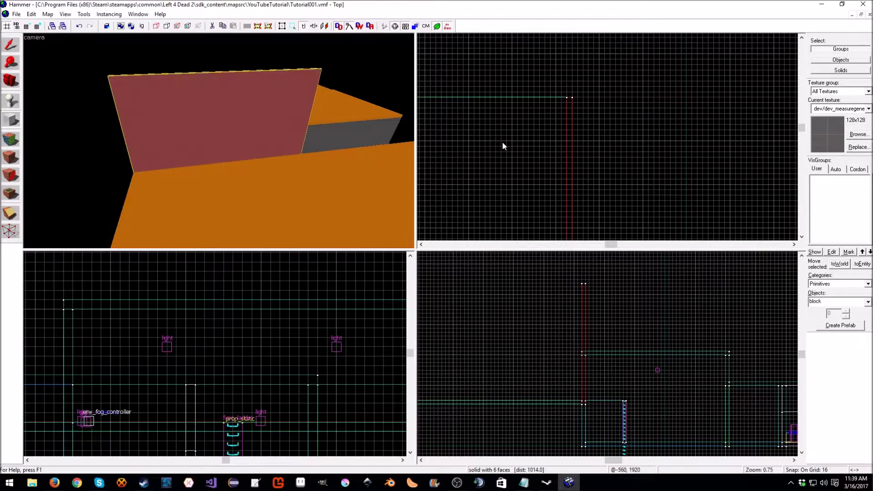
pyautogui.moveTo(473, 87); pyautogui.dragTo(573, 97)
pyautogui.moveTo(522, 84); pyautogui.dragTo(523, 90)
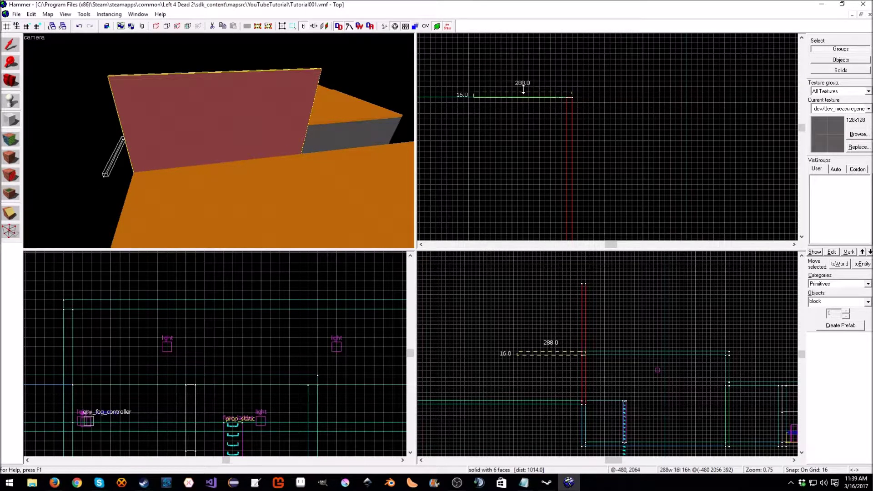
pyautogui.click(10, 45)
pyautogui.click(79, 109)
pyautogui.click(150, 140)
pyautogui.click(77, 125)
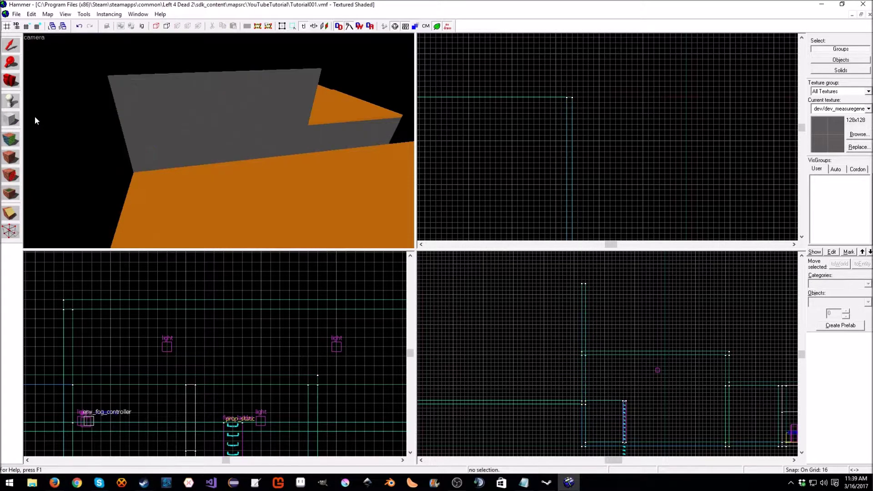
# Create 16-unit-thick, 512-unit-tall wall blocks along the floor edge adjoining the first wall and the far edge opposite the room.
pyautogui.click(10, 119)
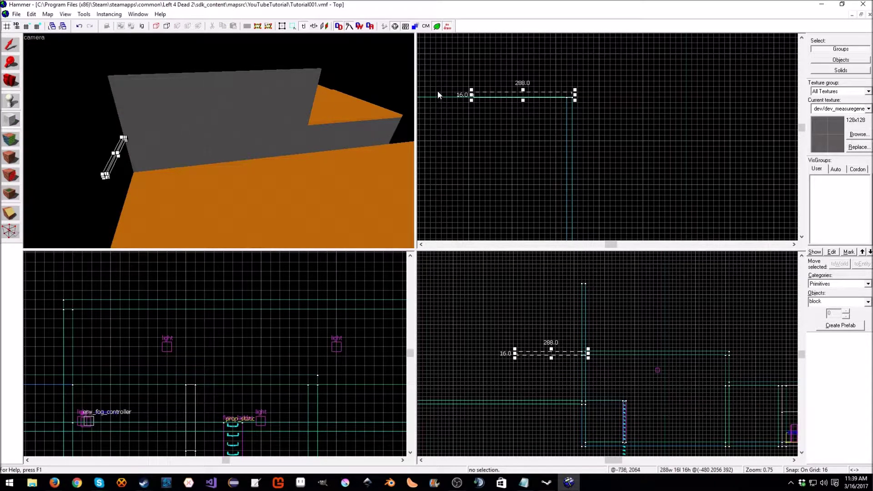
pyautogui.moveTo(438, 92); pyautogui.dragTo(595, 127)
pyautogui.scroll(-4, 575, 100)
pyautogui.scroll(10, 592, 99)
pyautogui.press('Return')
pyautogui.press('Down')
pyautogui.press('Return')
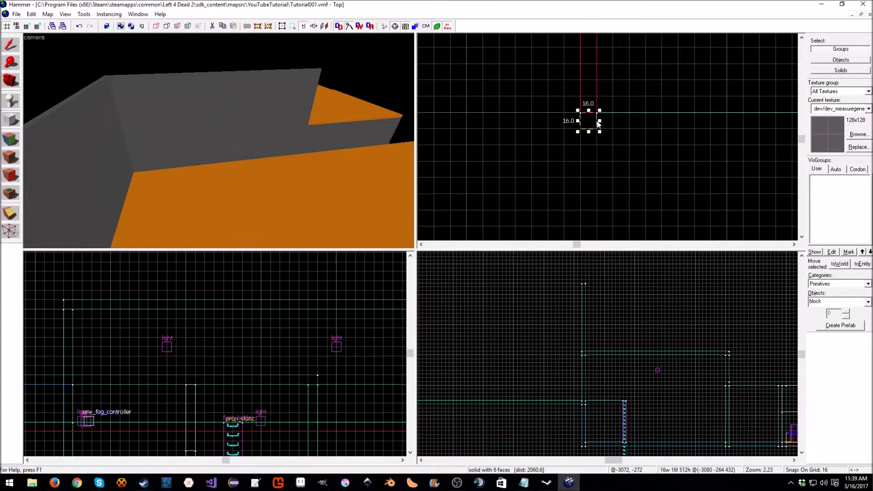
# Stretch the corner outline along the floor's remaining side edge to the room-side corner and create the 16-unit-thick, 512-unit-tall wall.
pyautogui.press('Right')
pyautogui.press('Right')
pyautogui.press('Right')
pyautogui.press('Right')
pyautogui.press('Right')
pyautogui.press('Right')
pyautogui.press('Right')
pyautogui.press('Right')
pyautogui.press('Right')
pyautogui.press('Right')
pyautogui.press('Right')
pyautogui.press('Right')
pyautogui.press('Right')
pyautogui.press('Right')
pyautogui.press('Right')
pyautogui.press('Right')
pyautogui.press('Right')
pyautogui.press('Right')
pyautogui.press('Right')
pyautogui.press('Right')
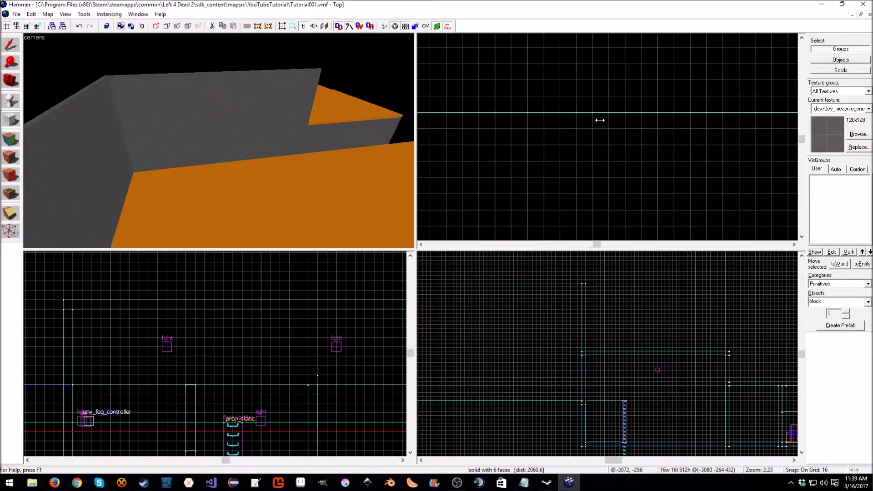
pyautogui.moveTo(600, 120); pyautogui.dragTo(525, 120)
# Create a 16-unit-thick, 512-unit-tall wall block on the room-side edge, from the floor's corner to the ladder room.
pyautogui.moveTo(526, 81); pyautogui.dragTo(541, 131)
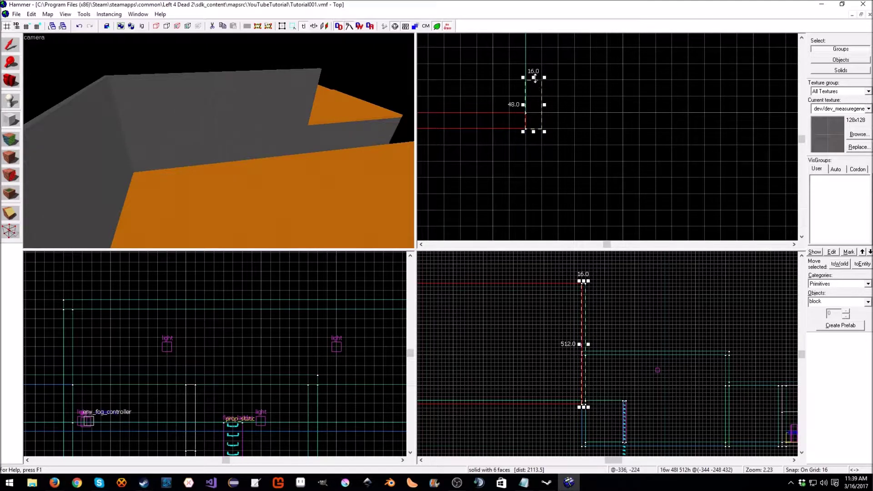
pyautogui.moveTo(535, 79); pyautogui.dragTo(540, 101)
pyautogui.scroll(-3, 538, 84)
pyautogui.press('Return')
# Fill the gap above the ladder room with a wall block 16 units thick and 640 long, its lower edge resting on the roof.
pyautogui.press('Up')
pyautogui.scroll(3, 559, 138)
pyautogui.scroll(-4, 533, 139)
pyautogui.click(521, 133)
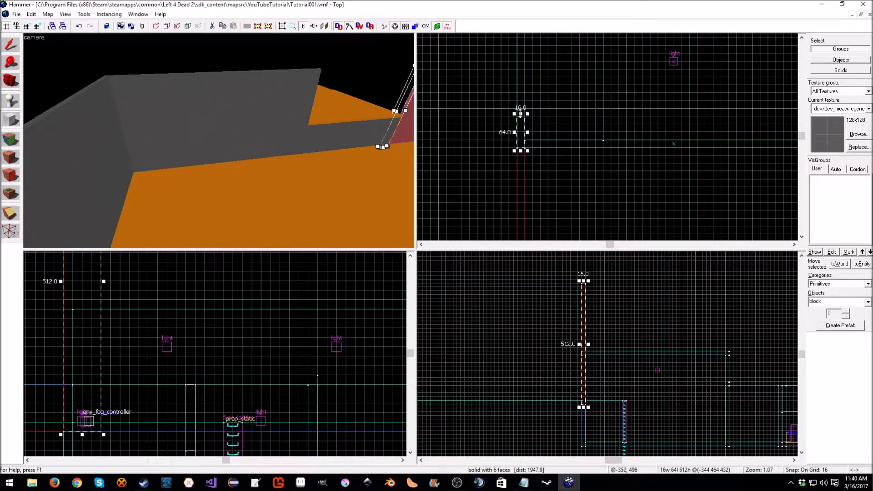
pyautogui.moveTo(521, 113); pyautogui.dragTo(522, 90)
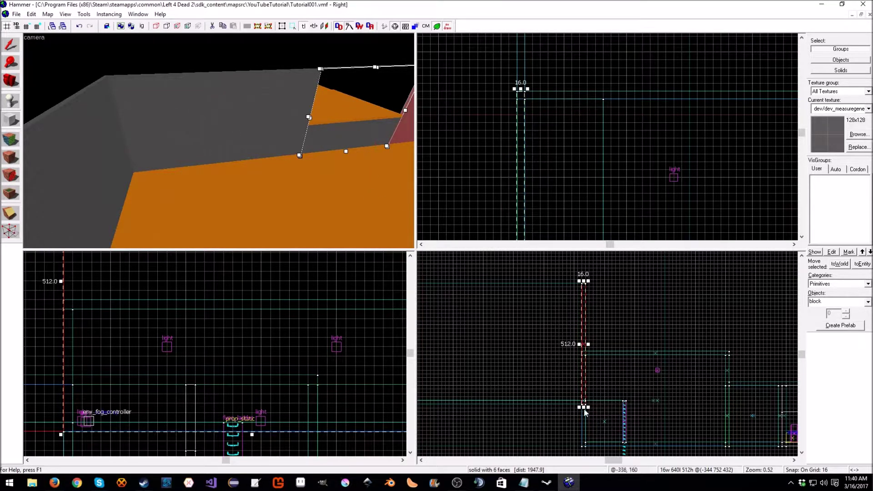
pyautogui.moveTo(583, 406); pyautogui.dragTo(585, 349)
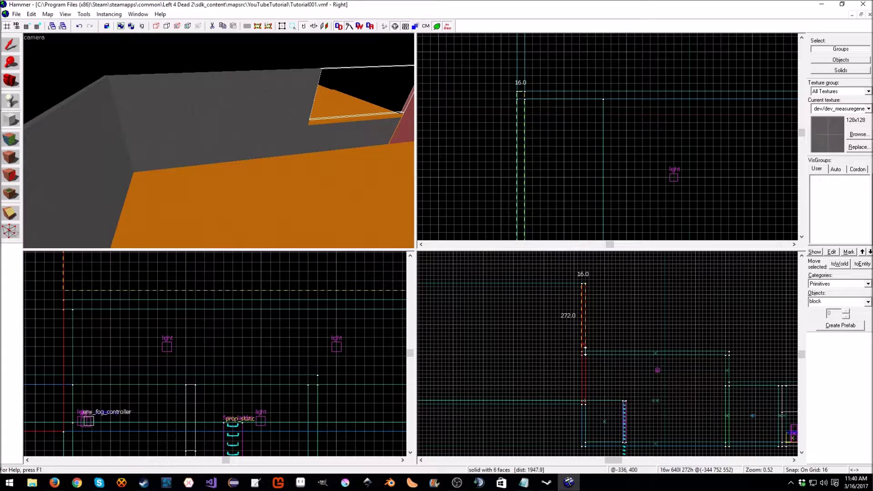
pyautogui.scroll(5, 586, 354)
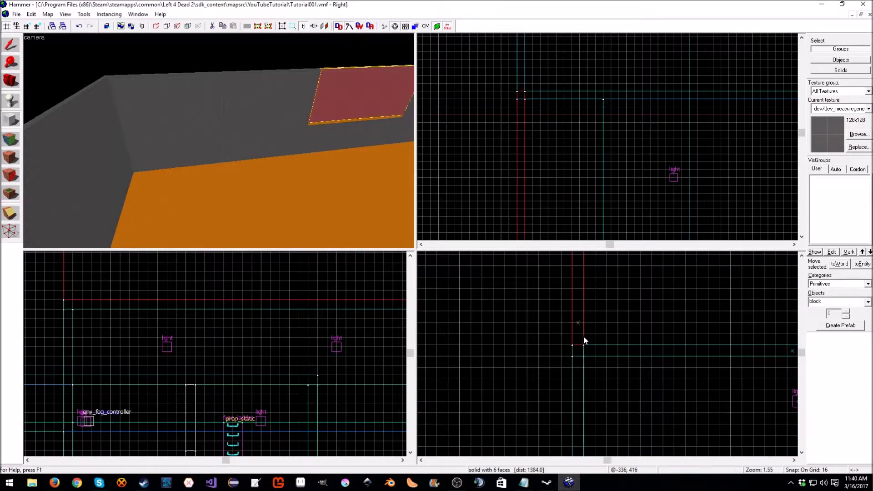
# Apply the gray dev/dev_measuregeneric01b texture to the exposed orange roof edge beneath the new wall block.
pyautogui.press('z')
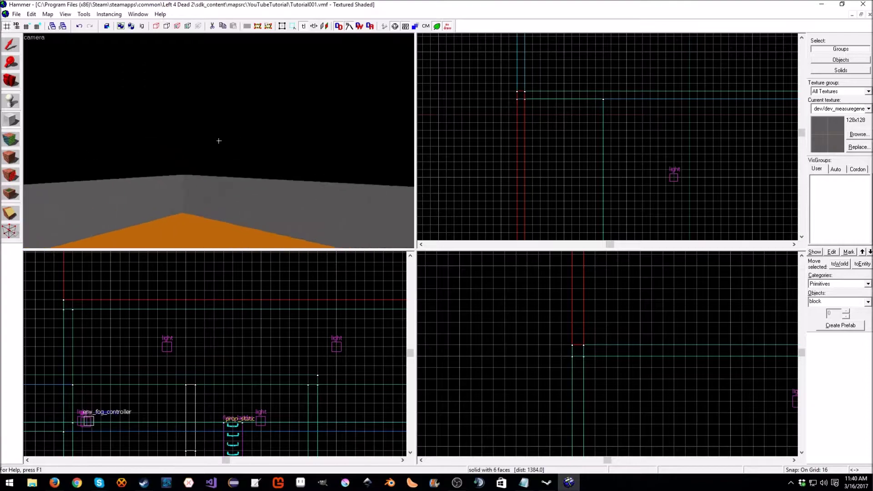
pyautogui.press('s')
pyautogui.press('z')
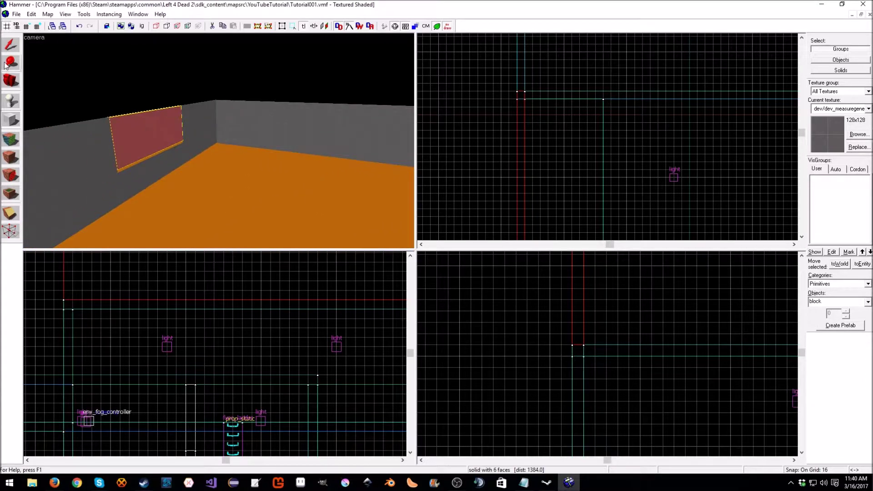
pyautogui.click(12, 152)
pyautogui.rightClick(132, 163)
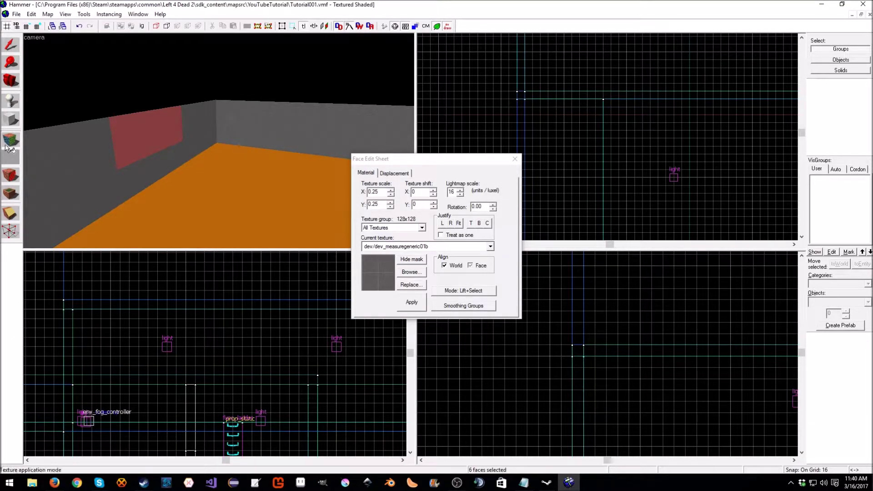
pyautogui.click(514, 158)
# Outline a doorway block 16 units thick and 128 wide across the room-side wall, in front of the ladder.
pyautogui.press('z')
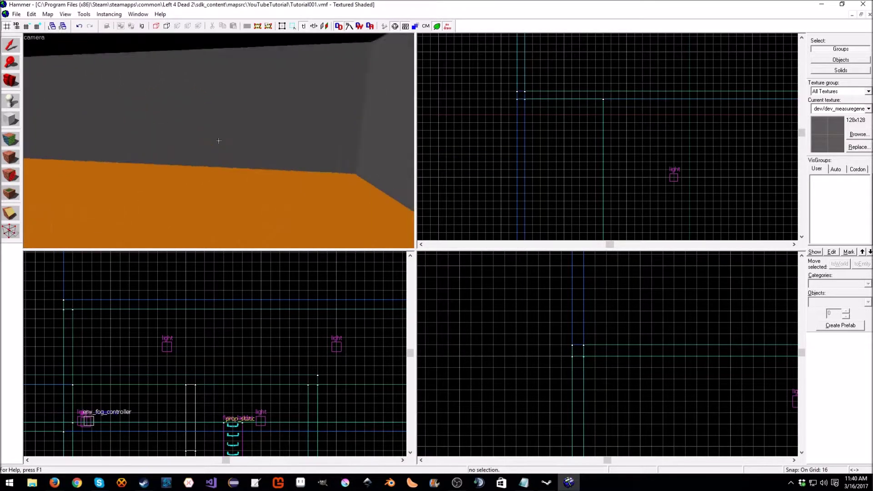
pyautogui.press('w')
pyautogui.press('w')
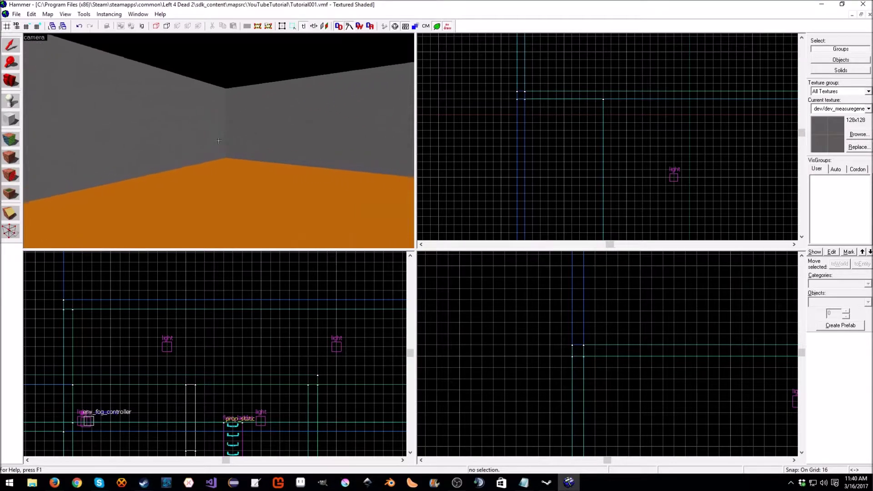
pyautogui.press('w')
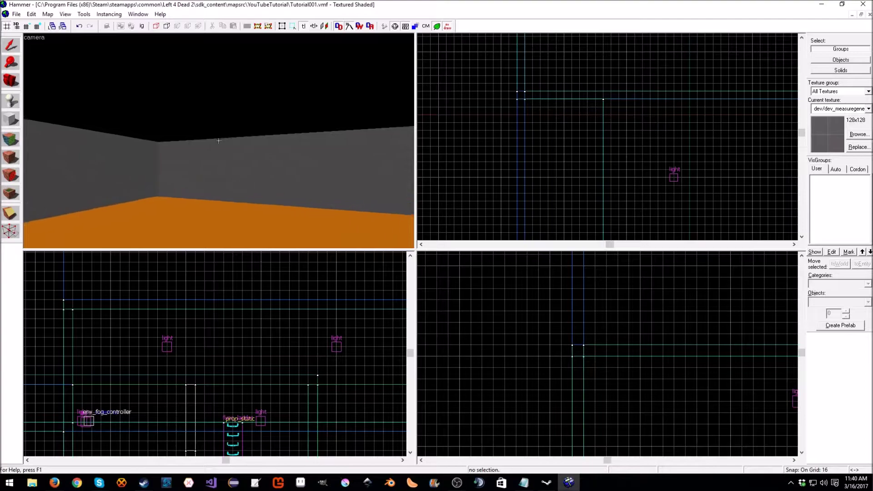
pyautogui.press('w')
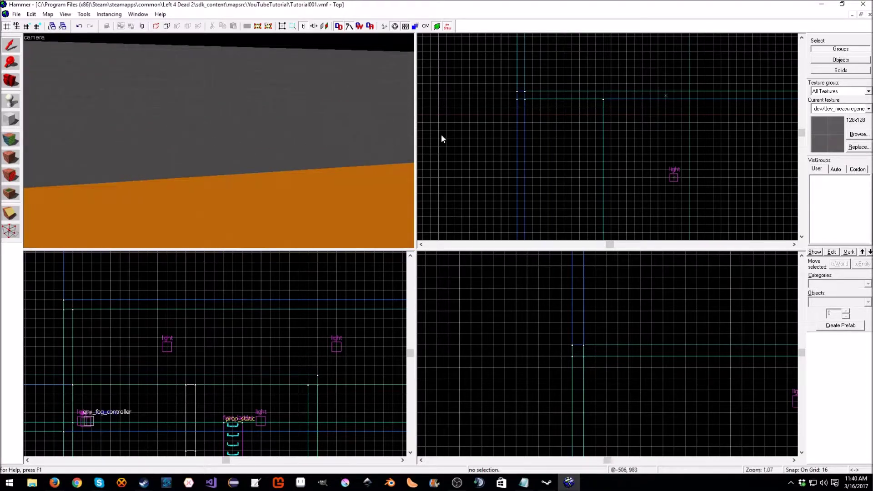
pyautogui.scroll(-3, 536, 139)
pyautogui.scroll(-2, 576, 182)
pyautogui.scroll(6, 576, 182)
pyautogui.hotkey('shift', 'b')
pyautogui.moveTo(528, 88); pyautogui.dragTo(535, 138)
pyautogui.moveTo(532, 85); pyautogui.dragTo(531, 77)
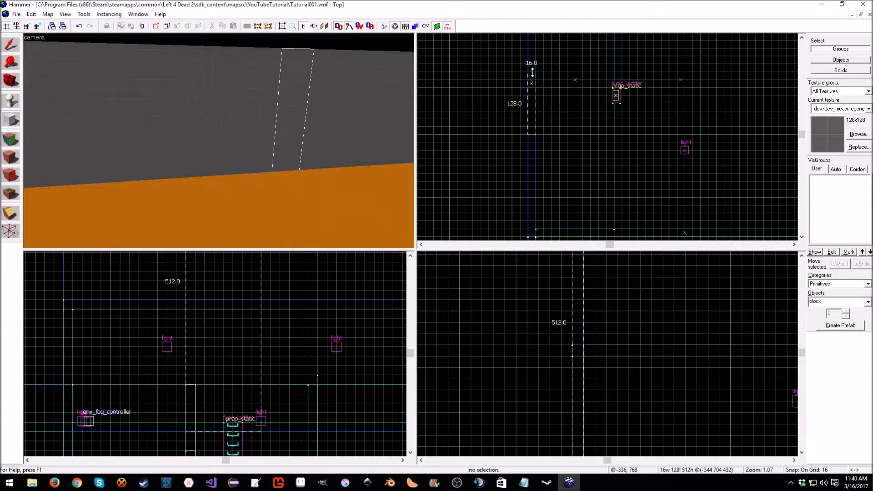
# Lower the top of the doorway outline to make it 176 units tall.
pyautogui.press('Up')
pyautogui.press('Up')
pyautogui.scroll(-3, 591, 305)
pyautogui.press('Up')
pyautogui.moveTo(583, 317); pyautogui.dragTo(586, 405)
pyautogui.scroll(4, 615, 364)
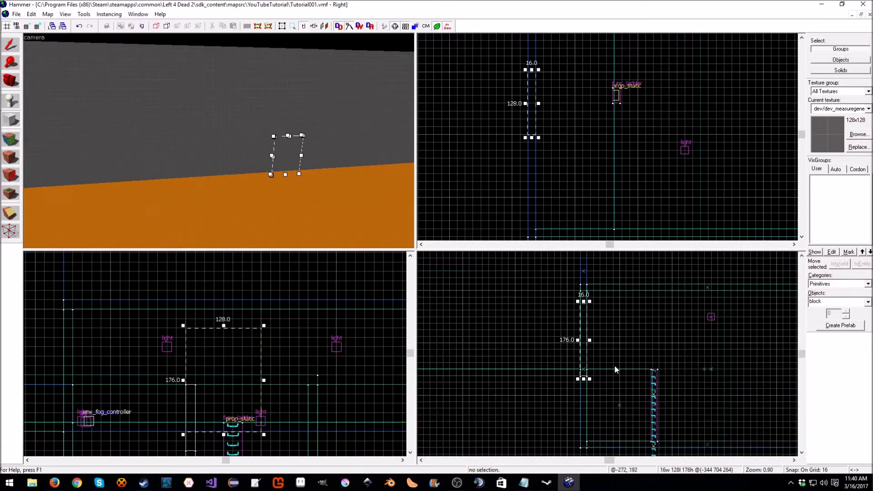
# Raise the doorway outline's lower edge to the floor surface, set its top below the room's ceiling, and create the block.
pyautogui.moveTo(581, 372); pyautogui.dragTo(580, 355)
pyautogui.press('Up')
pyautogui.moveTo(580, 302); pyautogui.dragTo(593, 284)
pyautogui.press('Down')
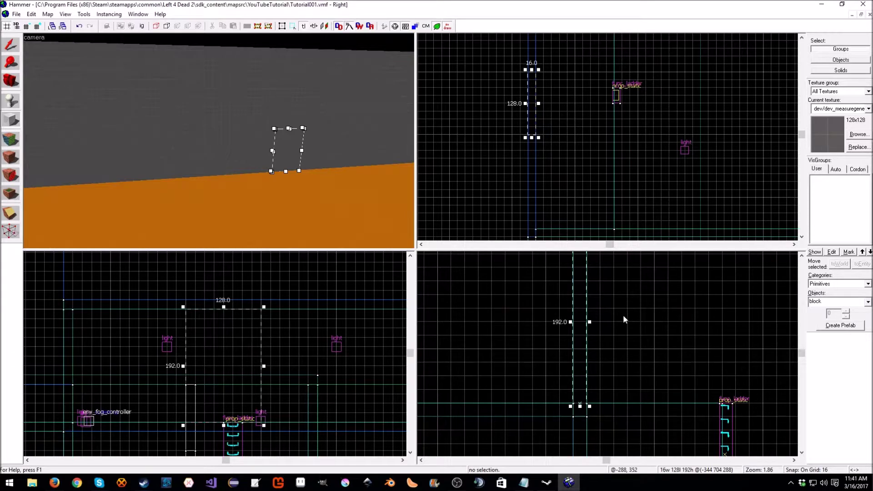
pyautogui.scroll(2, 623, 318)
pyautogui.moveTo(580, 289); pyautogui.dragTo(580, 318)
pyautogui.press('Return')
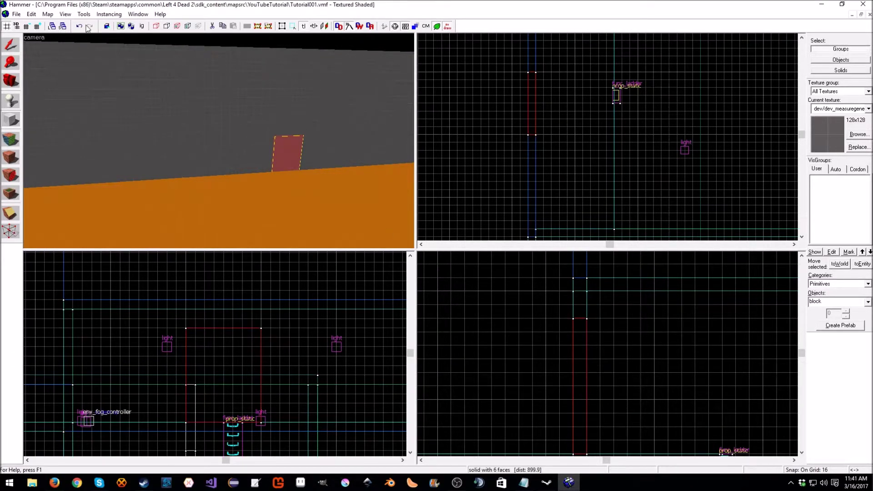
# Carve the doorway block out of the room-side wall and delete the carving block.
pyautogui.click(84, 14)
pyautogui.click(92, 26)
pyautogui.press('Delete')
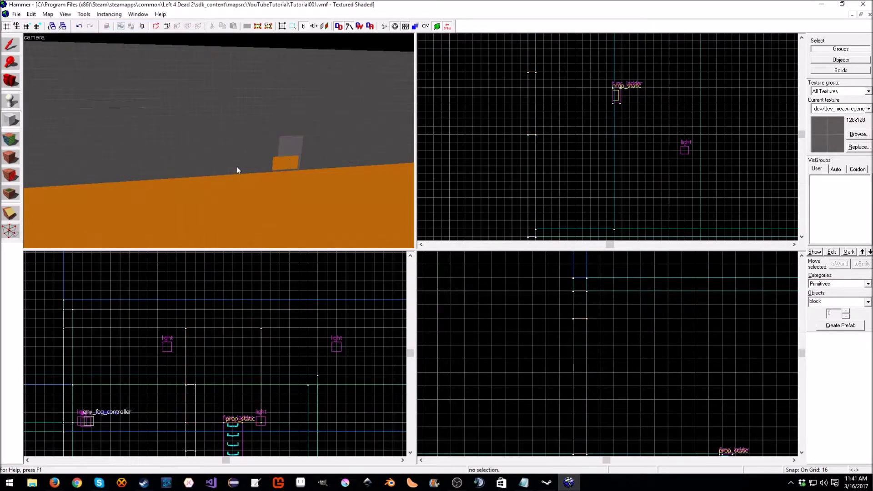
# Apply the orange dev/dev_measuregeneric01 texture to the gray doorway threshold between the ladder room and the outdoor floor.
pyautogui.press('w')
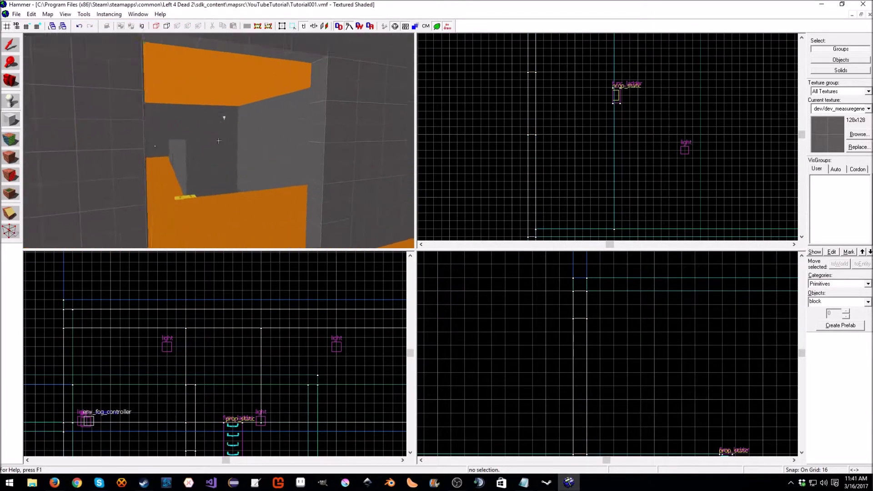
pyautogui.press('z')
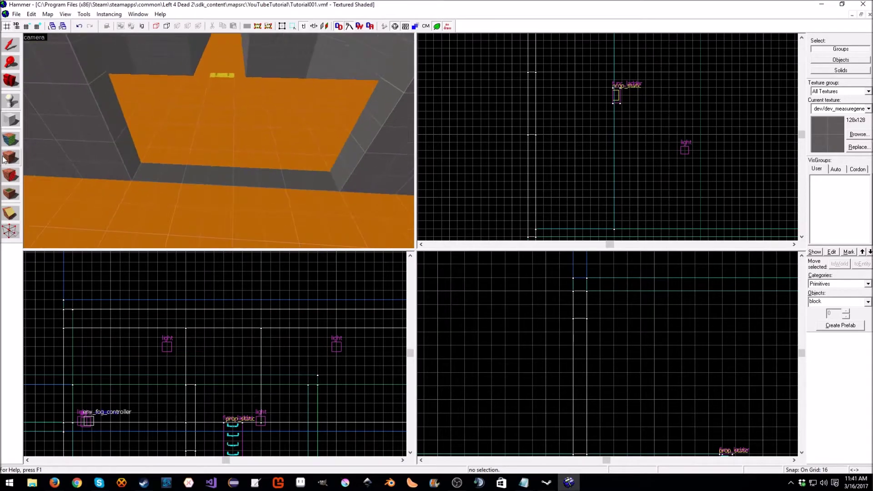
pyautogui.click(10, 141)
pyautogui.click(424, 272)
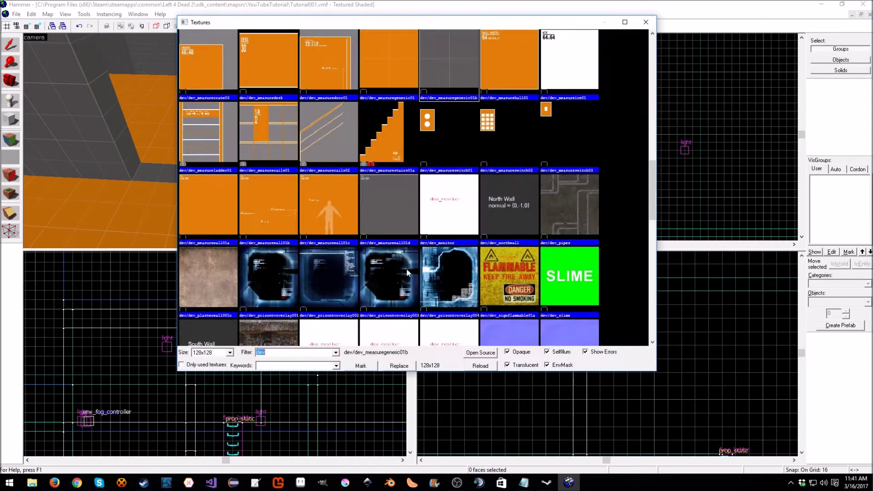
pyautogui.doubleClick(406, 80)
pyautogui.click(515, 159)
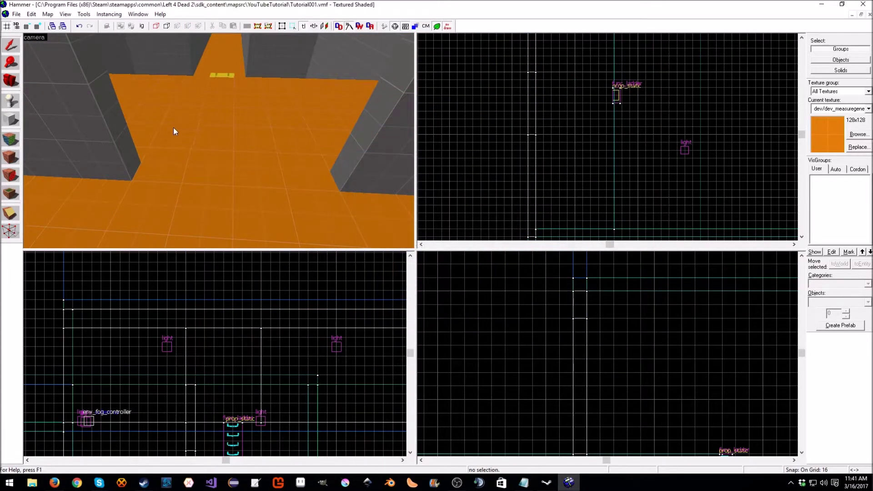
# Examine the doorway, the ladder room and corridors behind it, and the enclosed outdoor area in the camera view.
pyautogui.press('w')
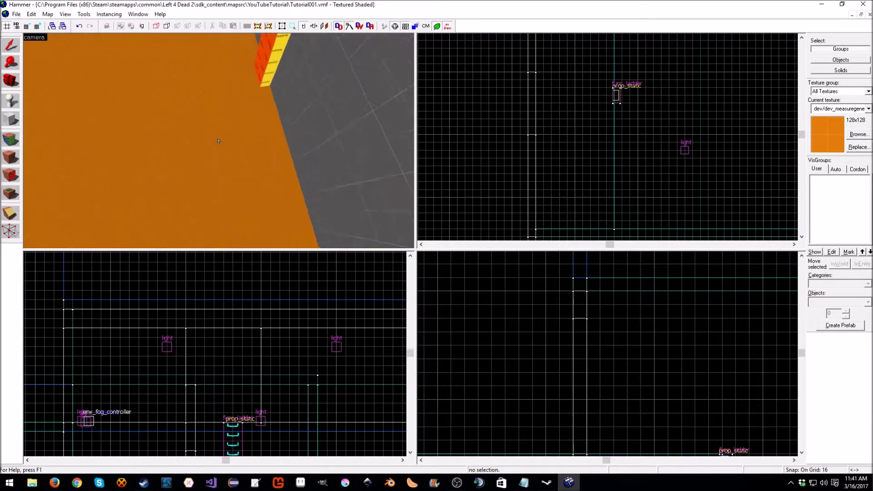
pyautogui.press('w')
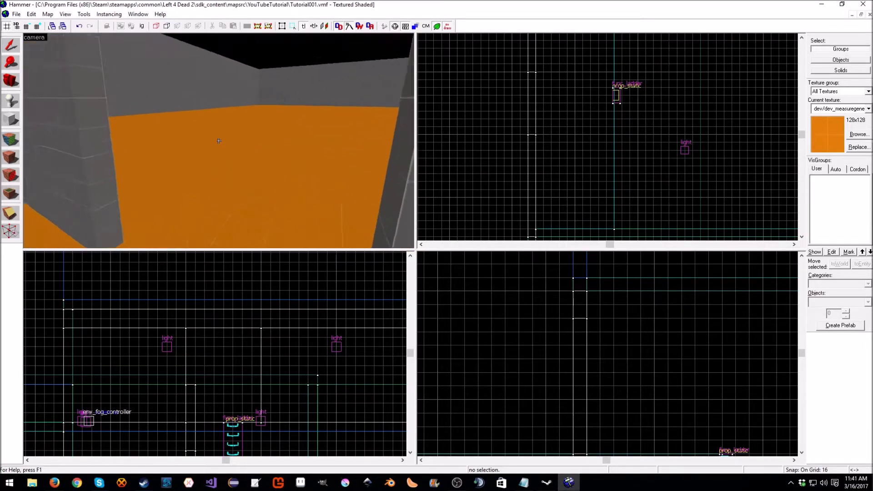
pyautogui.press('w')
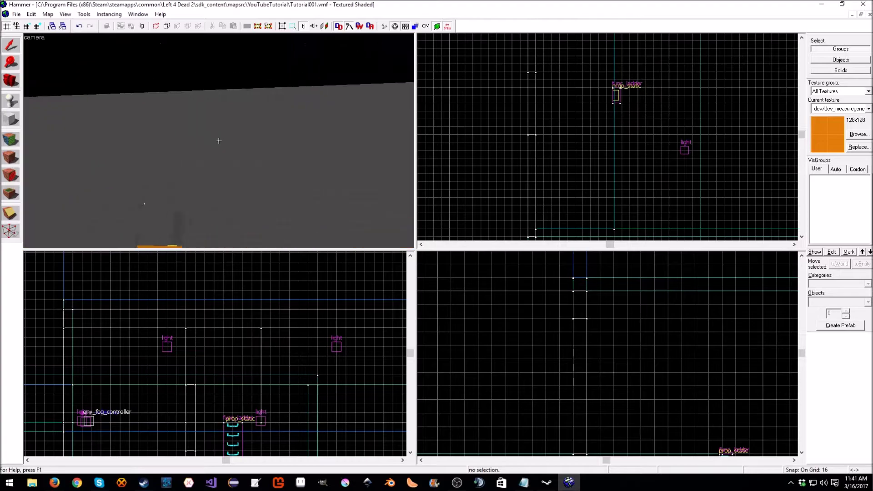
pyautogui.press('w')
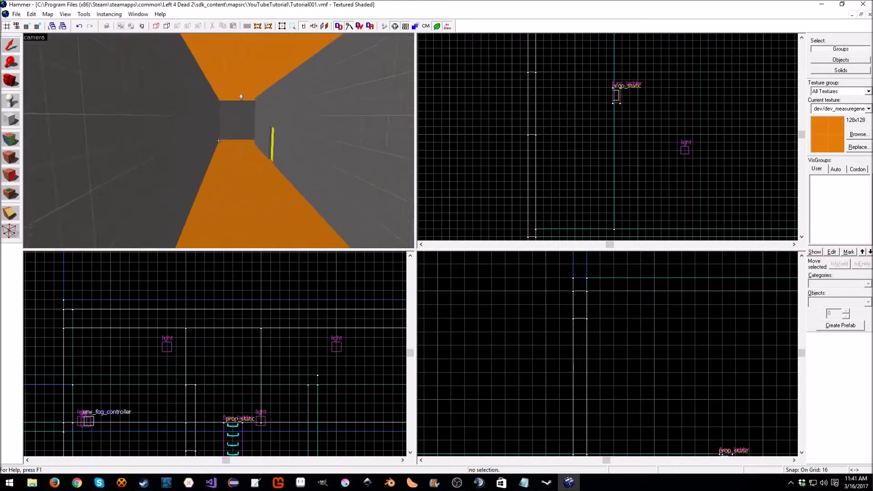
pyautogui.press('w')
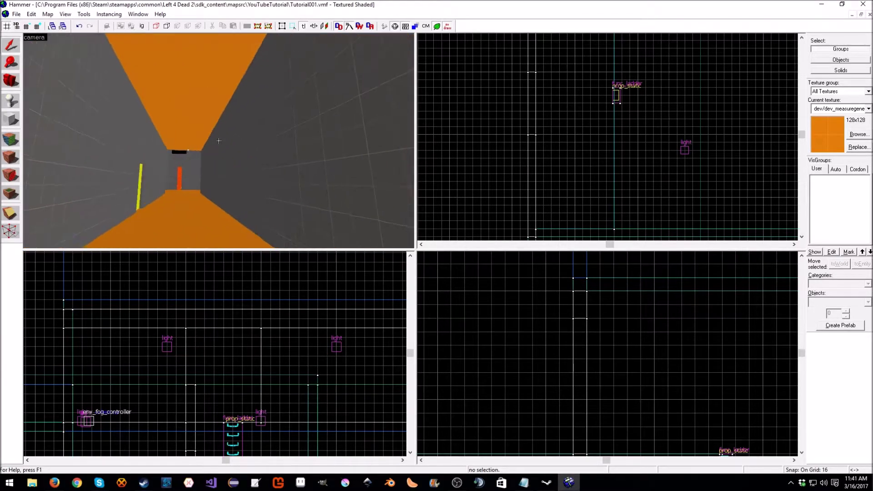
pyautogui.press('w')
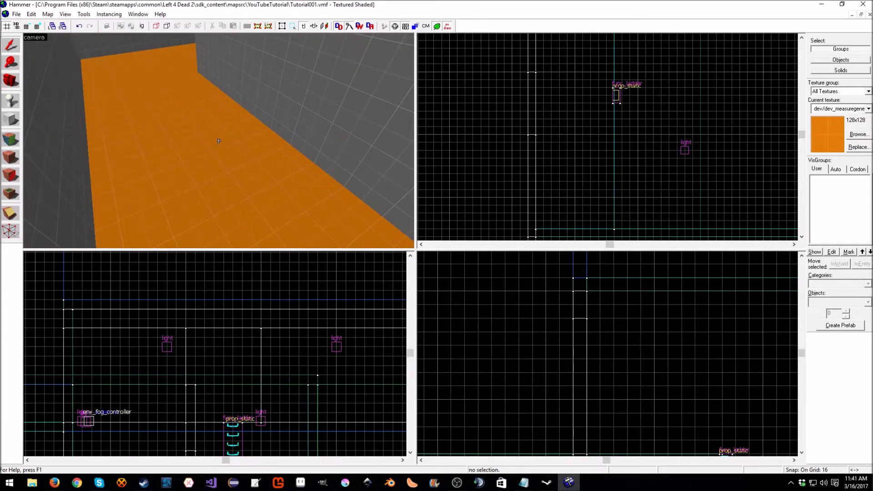
pyautogui.press('w')
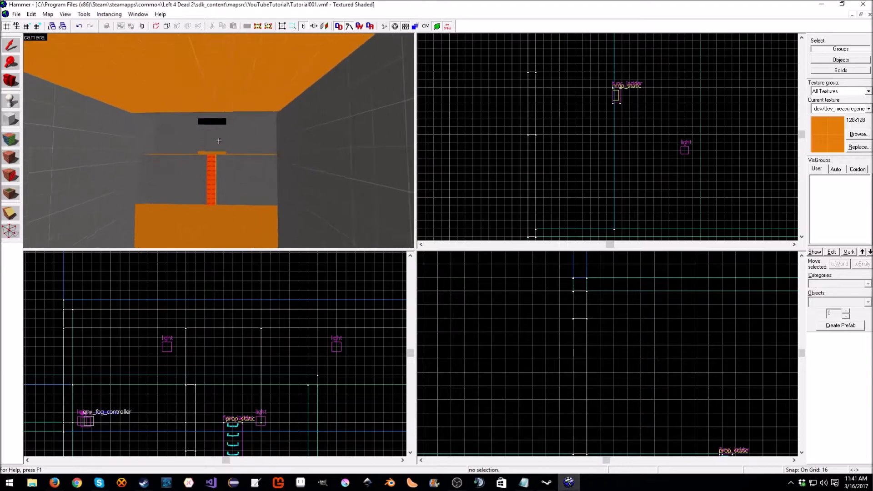
pyautogui.press('w')
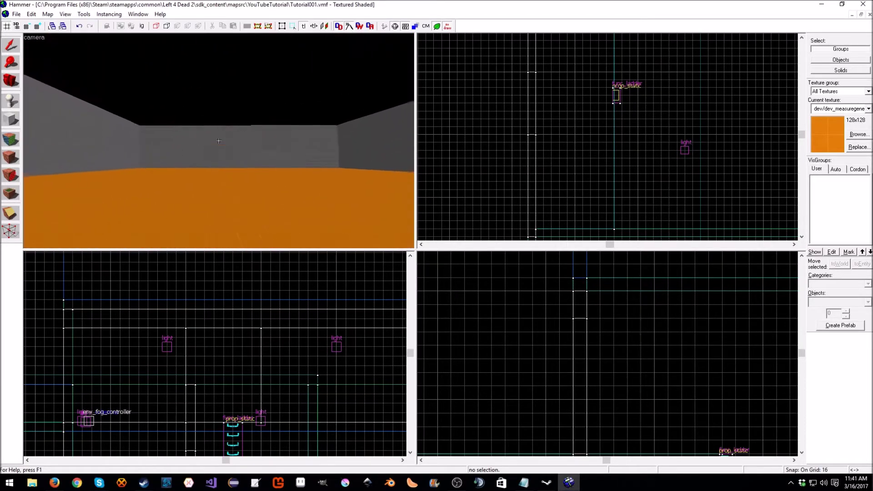
pyautogui.press('w')
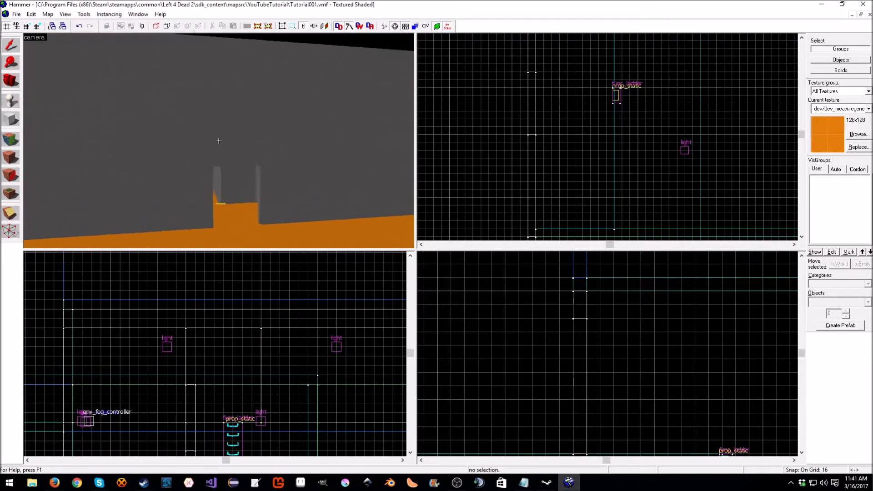
# Filter the texture browser by "skybox" and choose tools/toolsskybox as the current texture for a new block.
pyautogui.press('w')
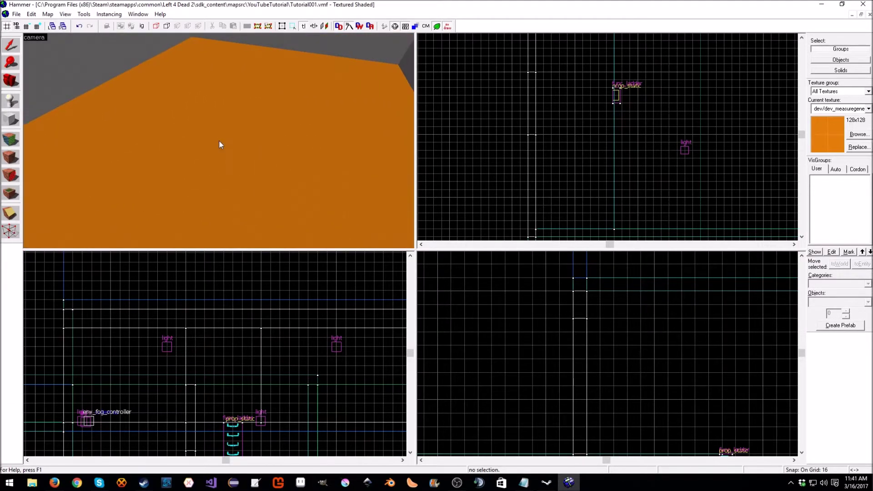
pyautogui.click(10, 119)
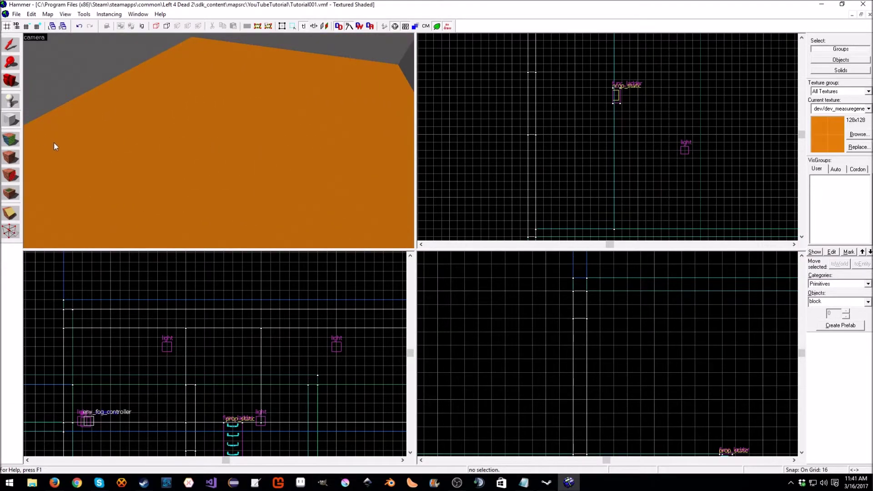
pyautogui.click(857, 134)
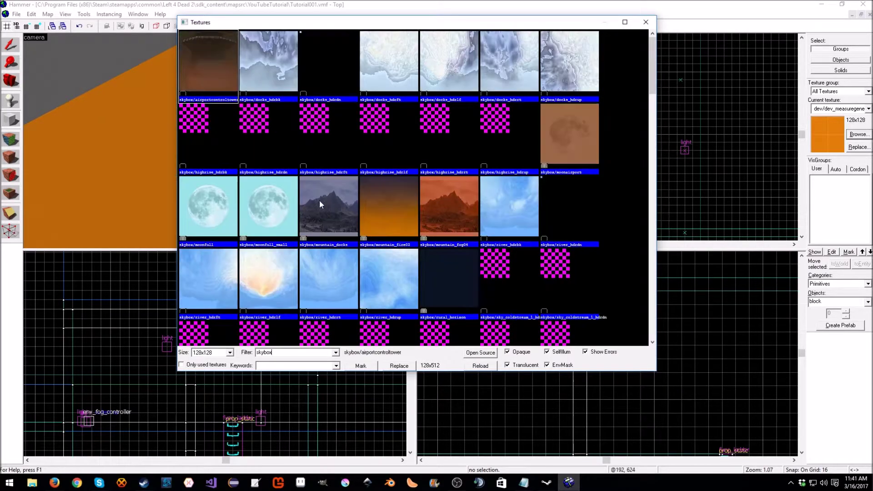
pyautogui.scroll(-5, 313, 207)
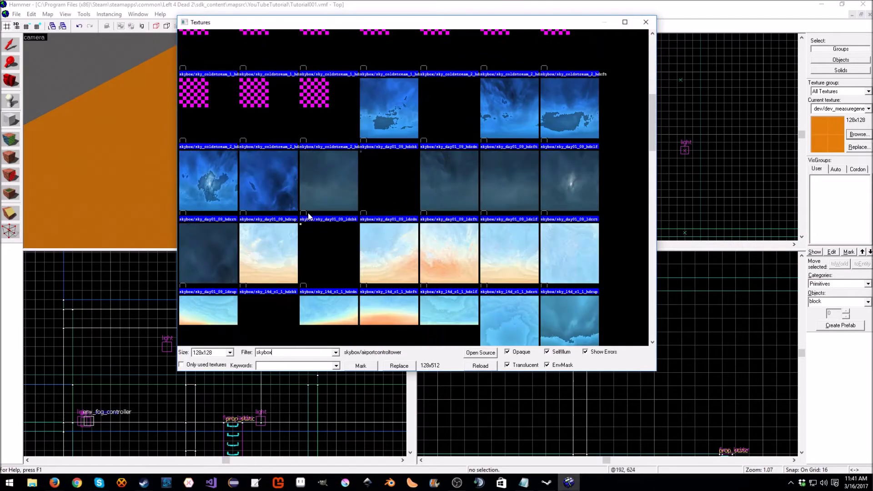
pyautogui.scroll(-15, 307, 213)
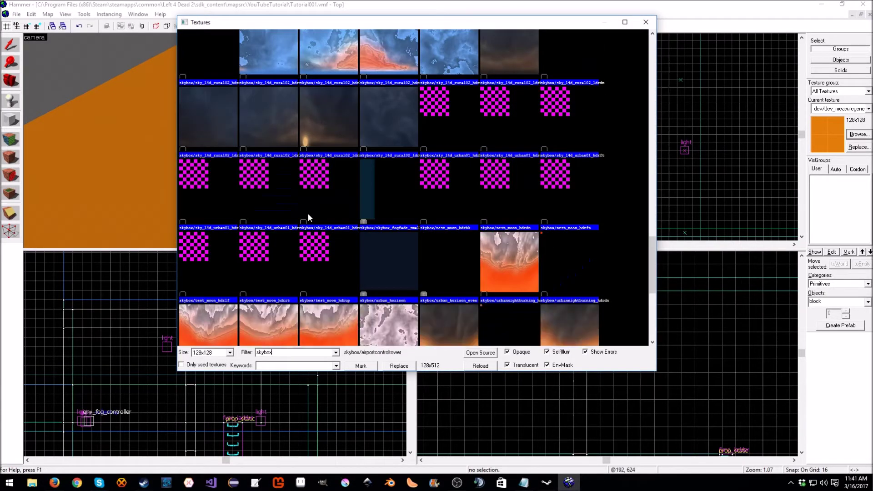
pyautogui.scroll(-3, 308, 216)
pyautogui.click(277, 308)
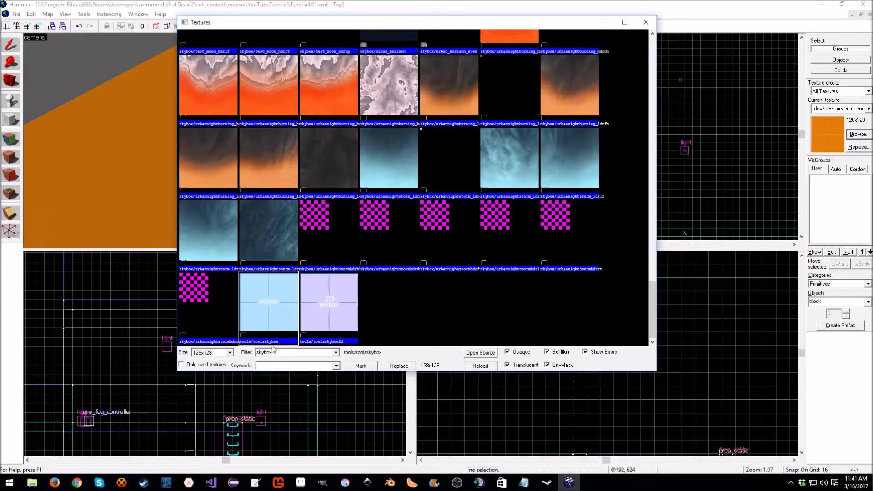
pyautogui.doubleClick(267, 313)
# Outline a 16-unit-thick block covering the outdoor area's full footprint, 2752 by 2336 units, in the top view.
pyautogui.scroll(-8, 606, 157)
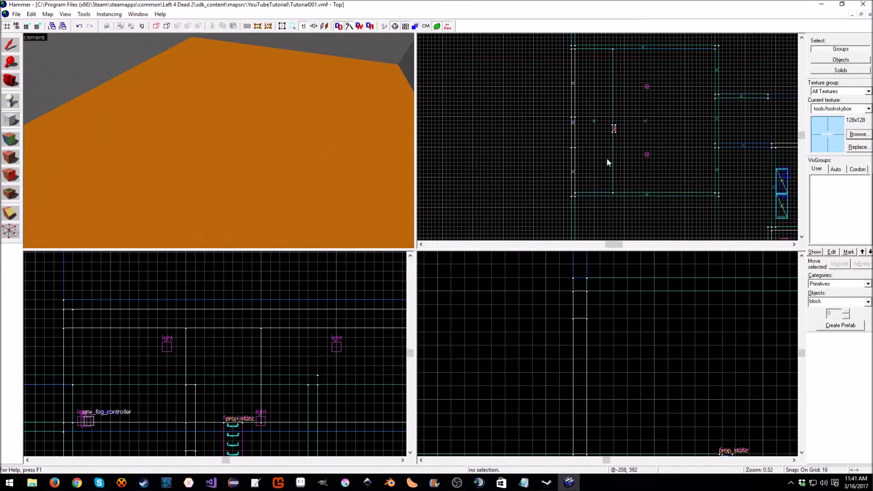
pyautogui.scroll(-2, 587, 151)
pyautogui.press('a')
pyautogui.scroll(-2, 577, 145)
pyautogui.scroll(6, 478, 69)
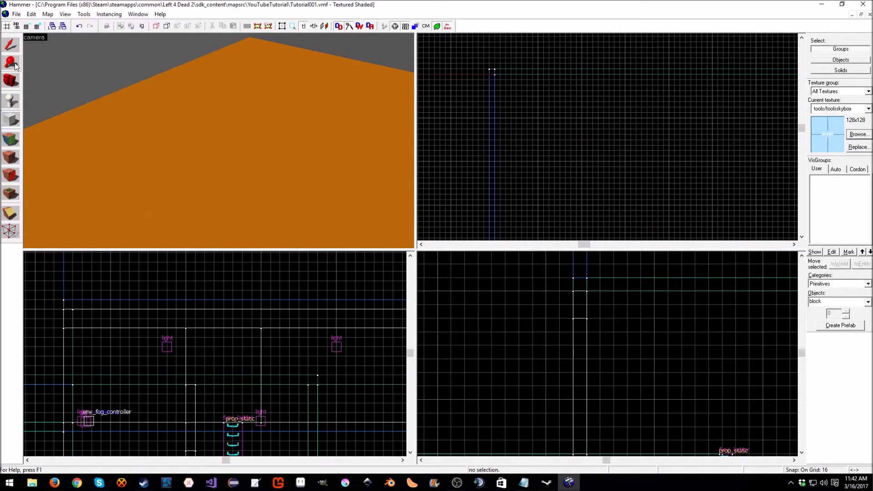
pyautogui.click(10, 45)
pyautogui.click(266, 157)
pyautogui.click(471, 70)
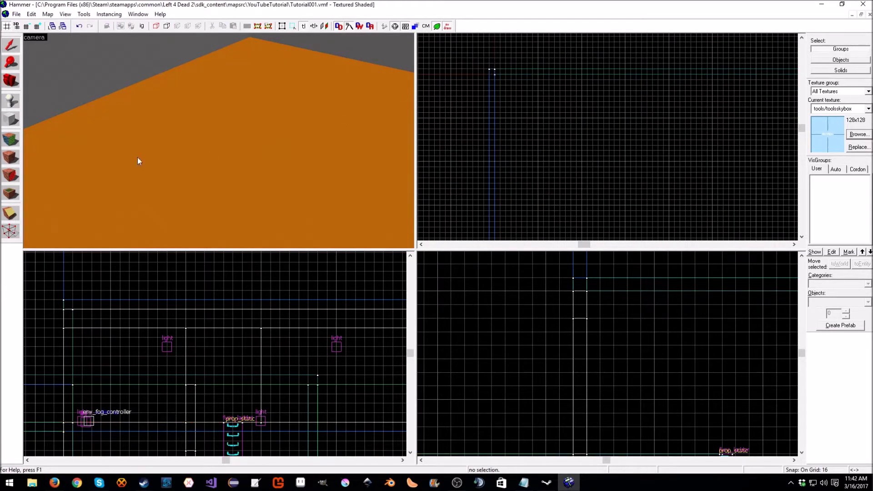
pyautogui.click(8, 120)
pyautogui.moveTo(489, 70); pyautogui.dragTo(708, 214)
pyautogui.press('Down')
pyautogui.scroll(-3, 619, 182)
pyautogui.press('Down')
pyautogui.press('Right')
pyautogui.press('Down')
pyautogui.press('Down')
pyautogui.press('Right')
pyautogui.press('Right')
pyautogui.press('Down')
pyautogui.scroll(-1, 622, 183)
pyautogui.press('Down')
pyautogui.scroll(6, 637, 229)
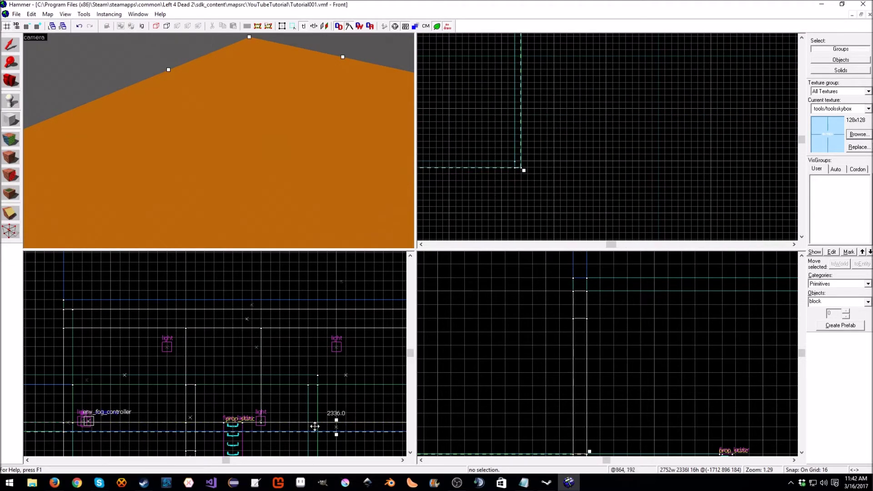
# Raise the block outline onto the top of the outdoor walls and create it as the skybox ceiling.
pyautogui.moveTo(315, 427); pyautogui.dragTo(319, 307)
pyautogui.press('Up')
pyautogui.scroll(-5, 320, 347)
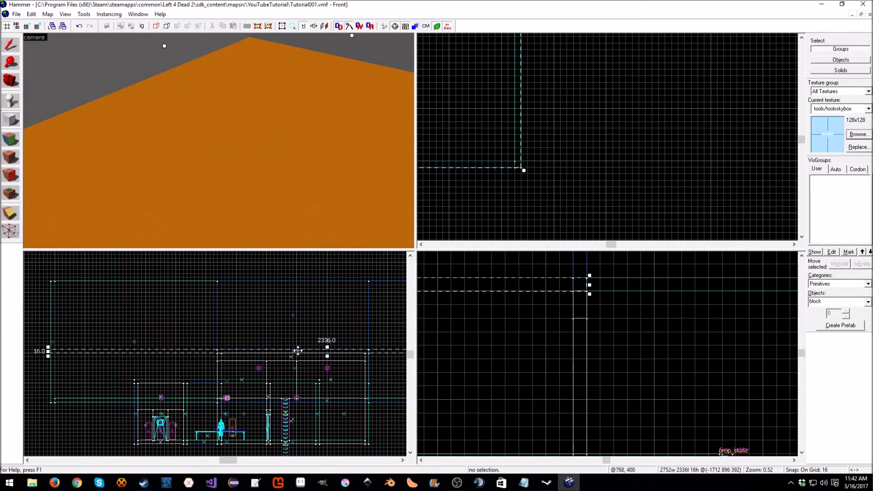
pyautogui.moveTo(297, 350); pyautogui.dragTo(299, 279)
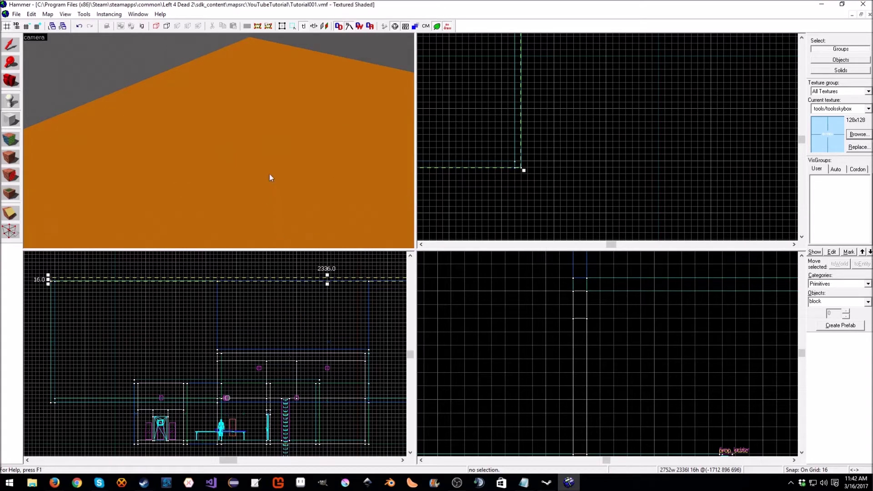
pyautogui.press('Return')
pyautogui.press('z')
pyautogui.press('w')
pyautogui.press('z')
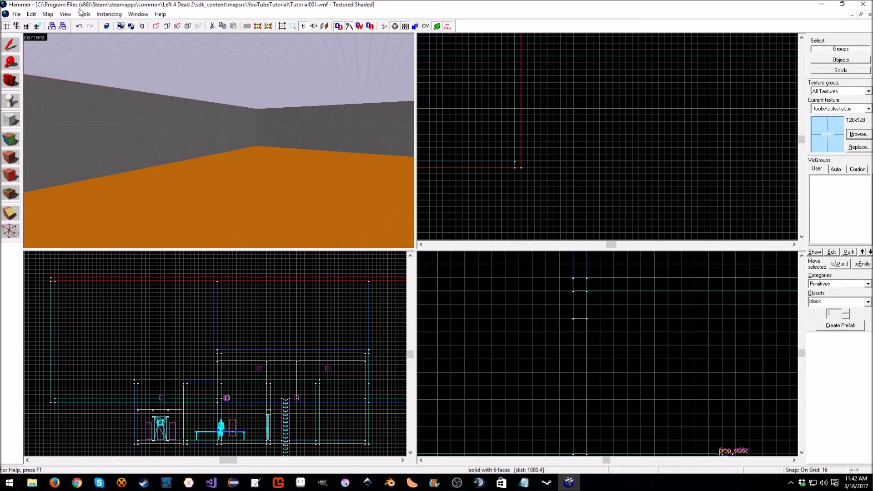
pyautogui.click(83, 14)
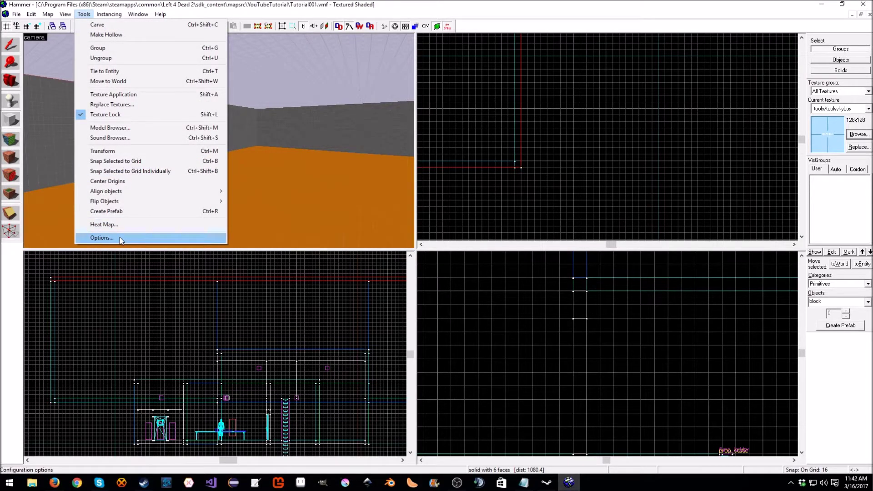
pyautogui.click(119, 236)
pyautogui.click(405, 140)
pyautogui.click(380, 141)
pyautogui.click(426, 140)
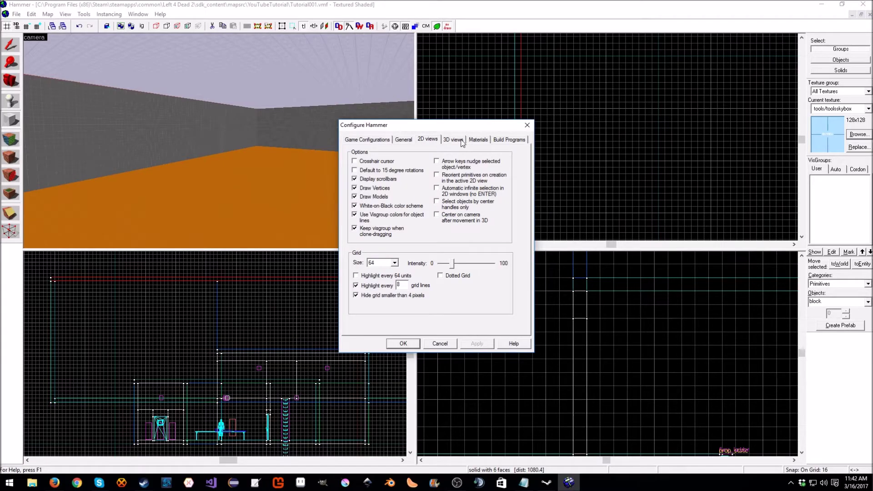
pyautogui.click(453, 139)
pyautogui.click(526, 125)
# Compile and run the map with BSP, VIS and RAD set to Normal and HDR enabled.
pyautogui.click(82, 15)
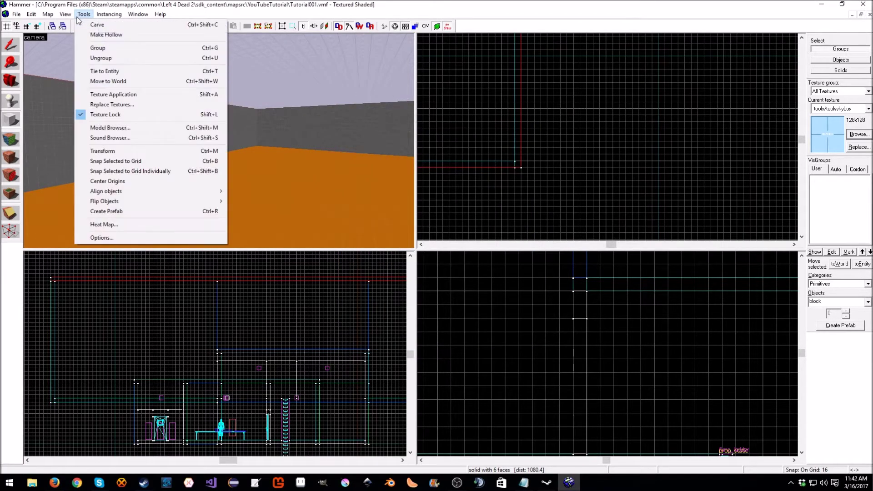
pyautogui.moveTo(70, 18)
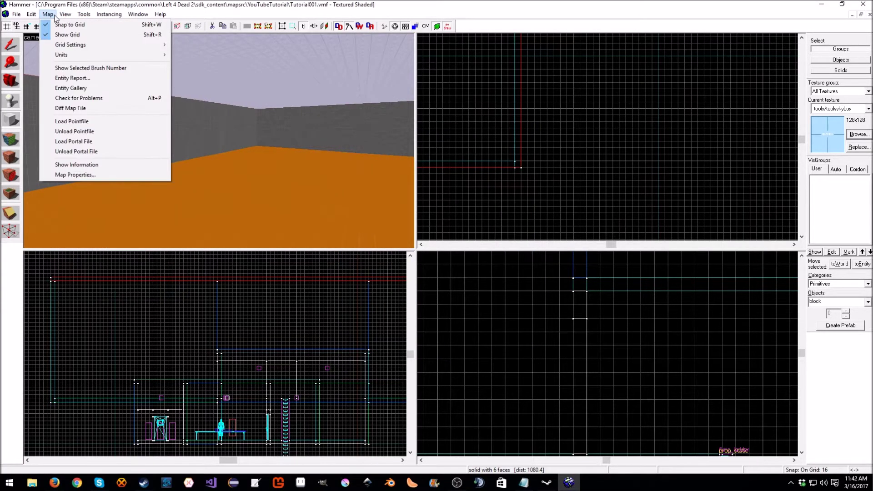
pyautogui.moveTo(32, 22)
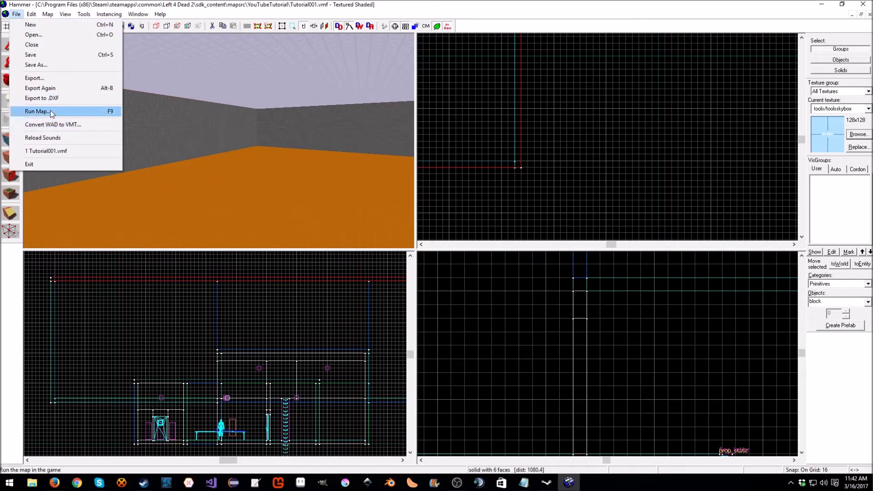
pyautogui.click(51, 111)
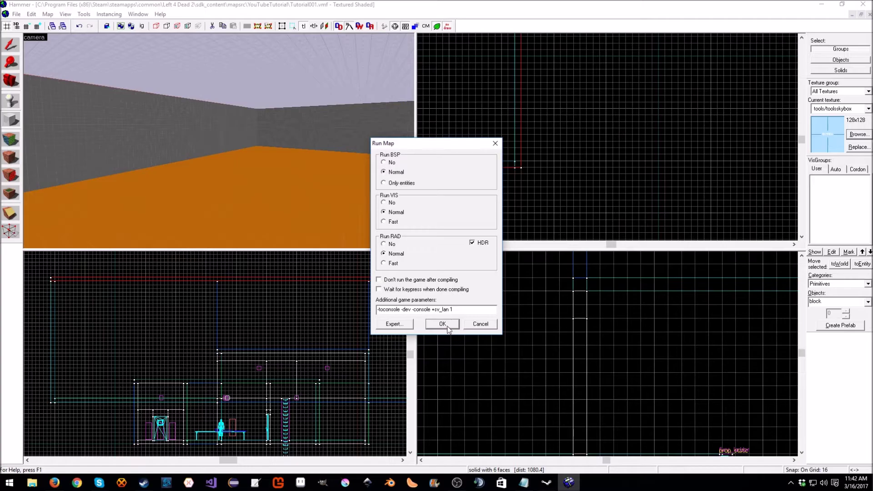
pyautogui.click(442, 323)
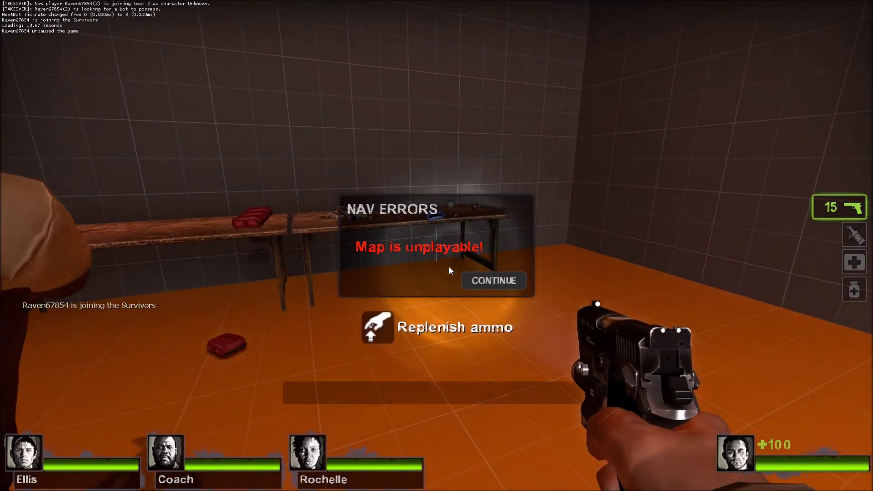
# Dismiss the nav errors notice in the launched Left 4 Dead 2 game and pick up the crowbar from the table.
pyautogui.click(494, 279)
pyautogui.press('w')
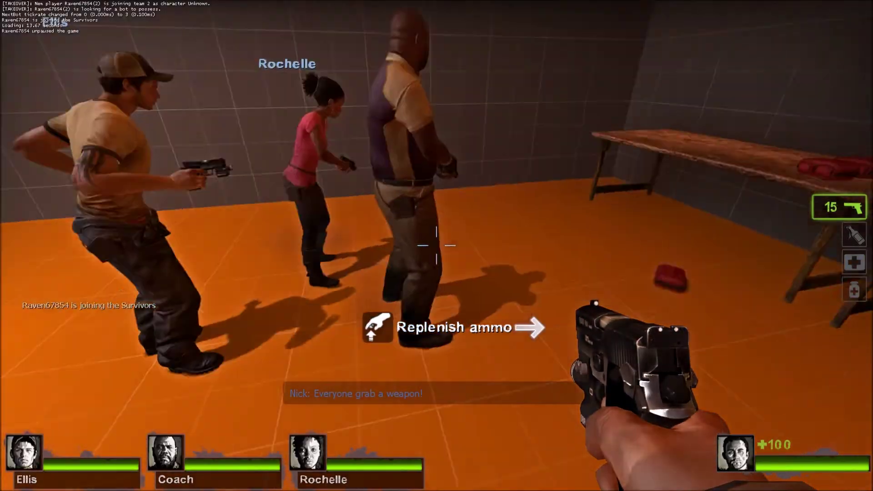
pyautogui.press('f')
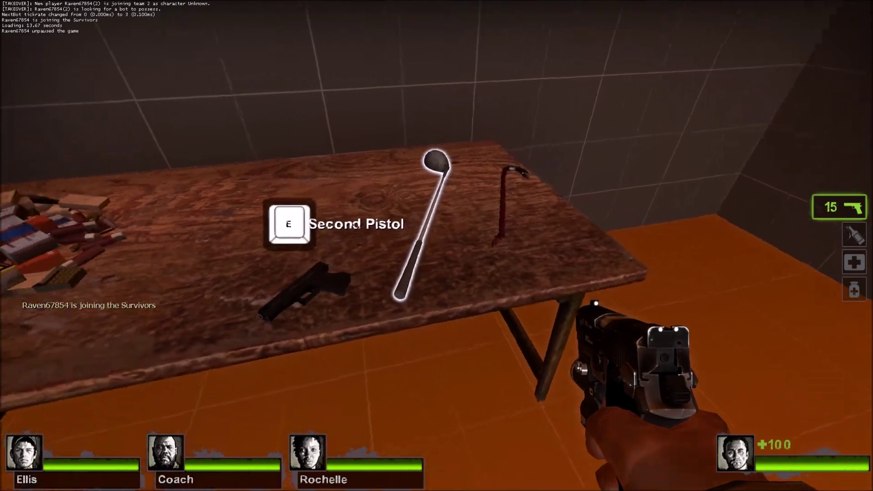
pyautogui.press('e')
pyautogui.press('e')
pyautogui.press('w')
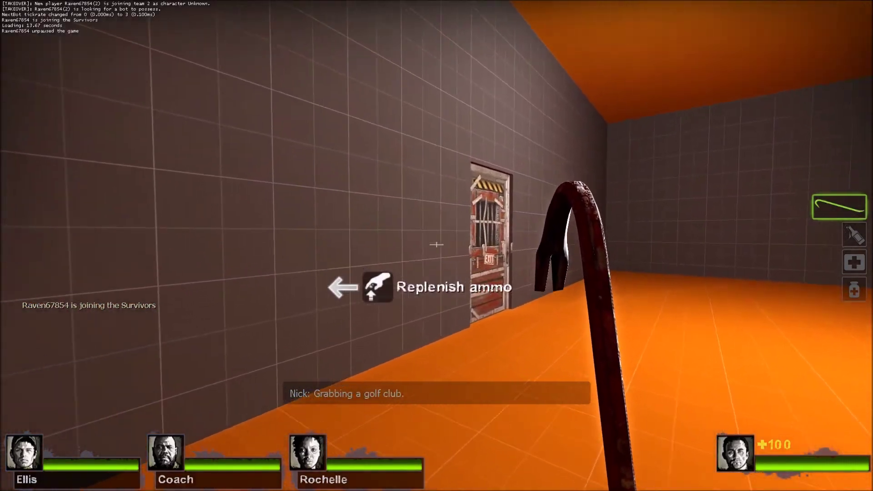
# Walk down the corridor to the ladder room, climb the ladder and pass through the doorway into the outdoor area.
pyautogui.press('w')
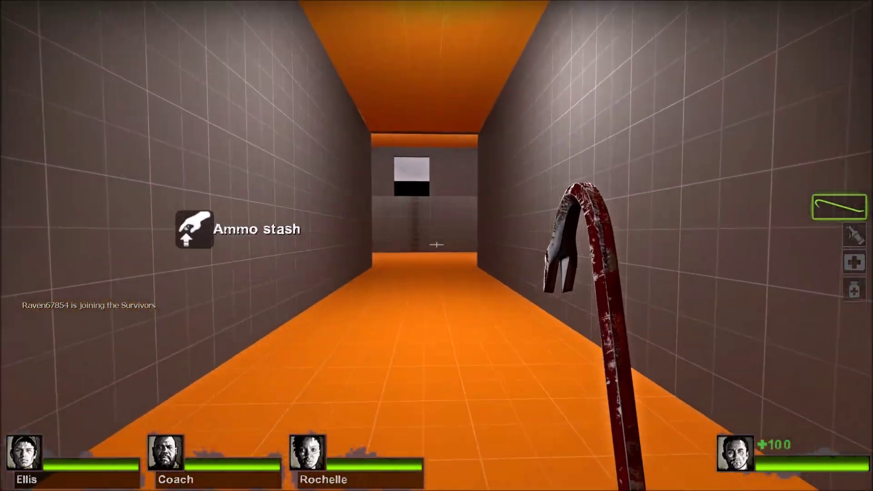
pyautogui.press('w')
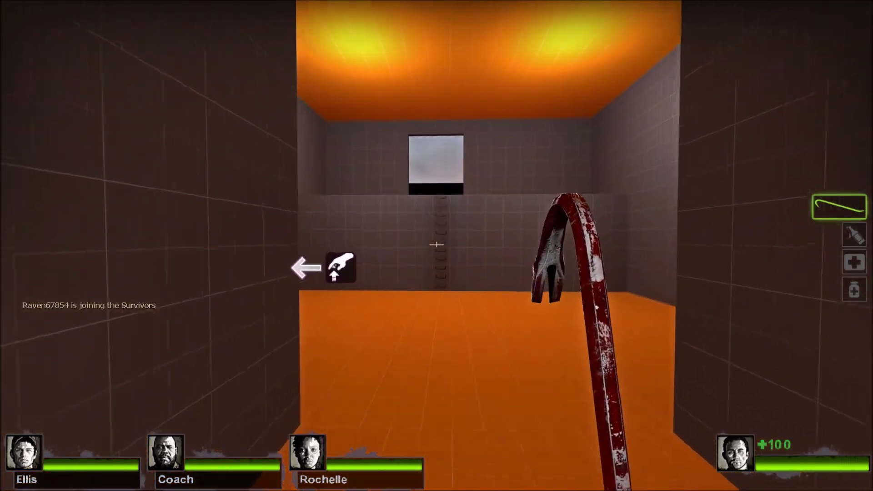
pyautogui.press('w')
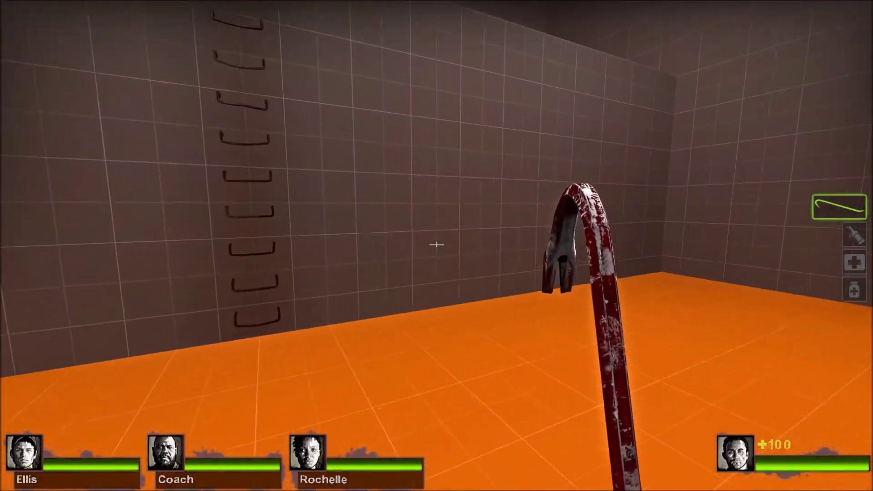
pyautogui.press('w')
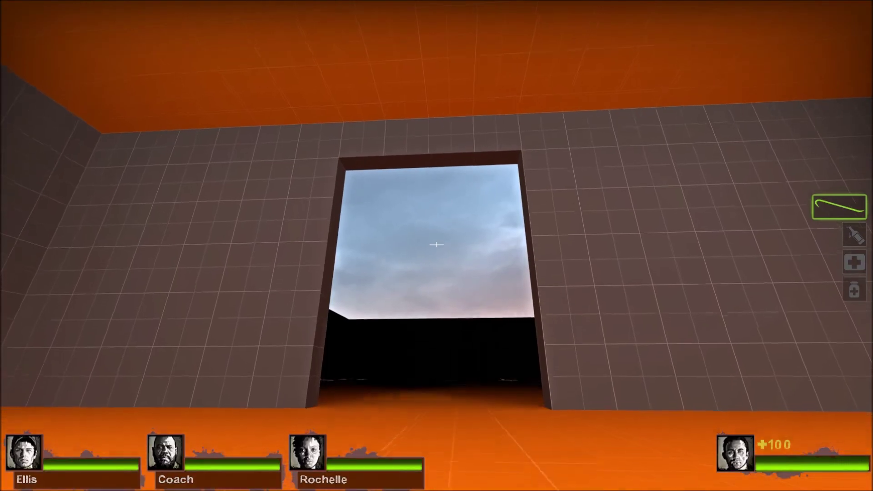
pyautogui.press('w')
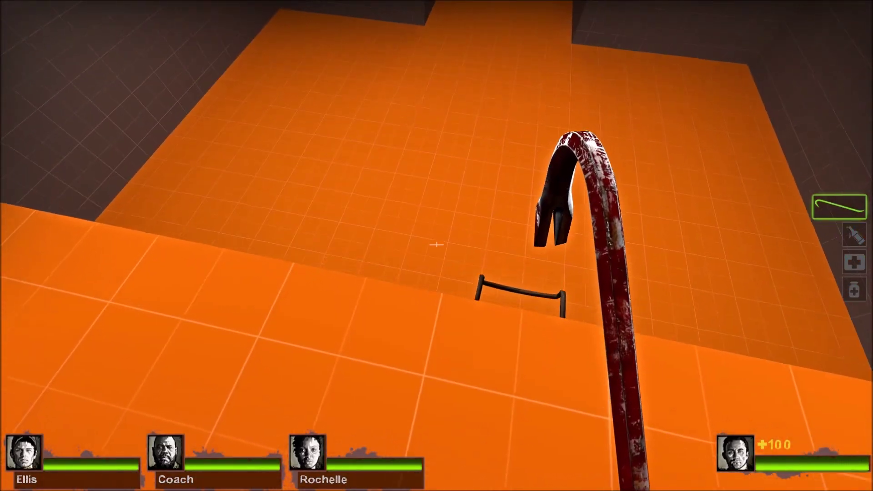
pyautogui.press('w')
pyautogui.press('w')
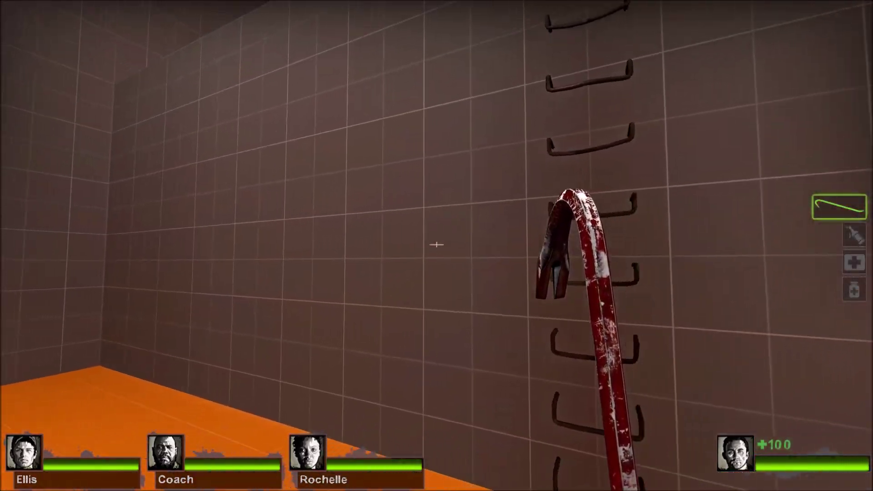
pyautogui.press('w')
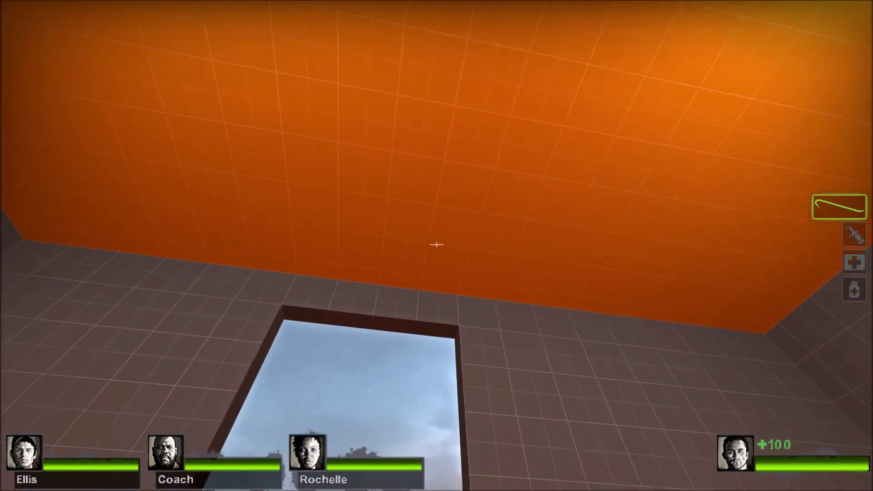
pyautogui.press('w')
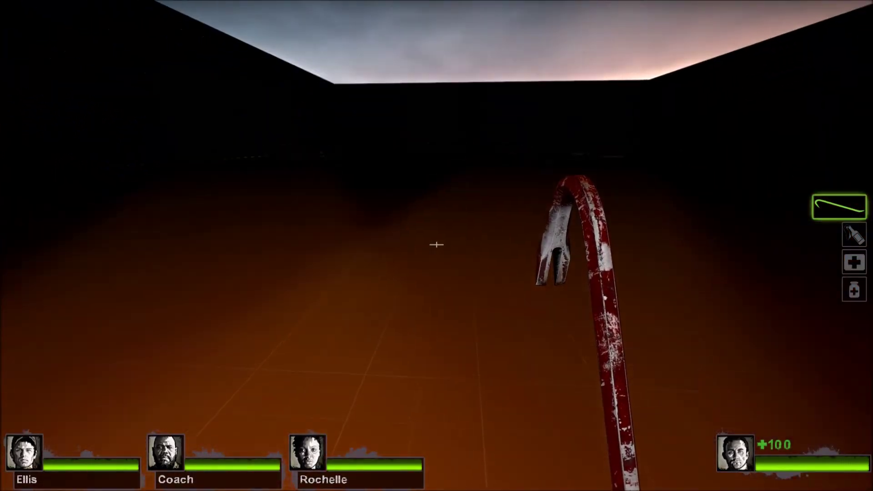
# Examine the sky, walls and floor lighting from inside the outdoor area, toggling the flashlight.
pyautogui.press('w')
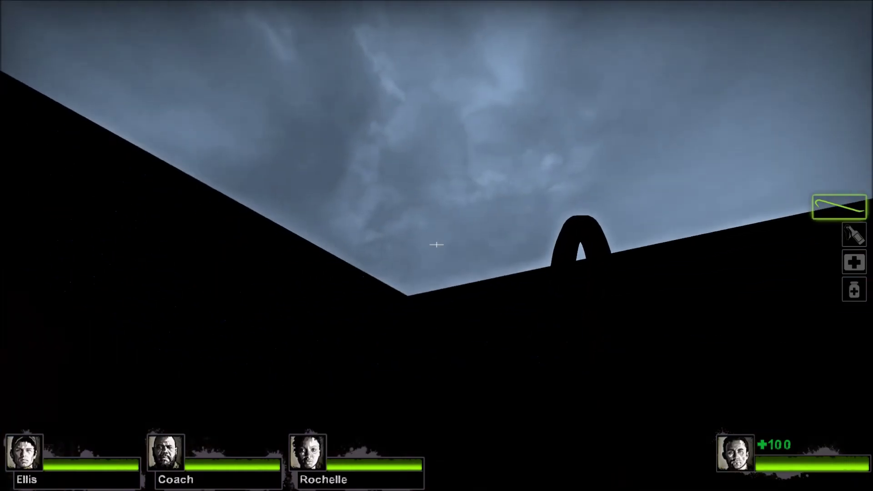
pyautogui.click(436, 245)
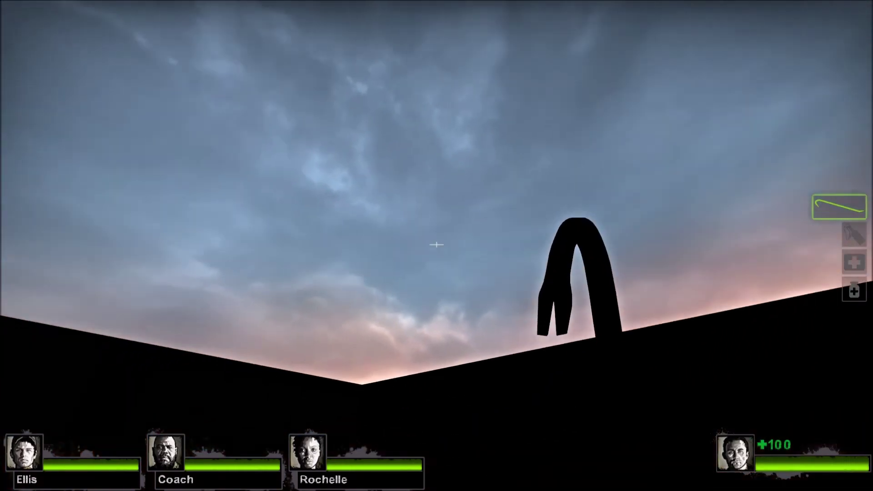
pyautogui.click(437, 245)
pyautogui.press('f')
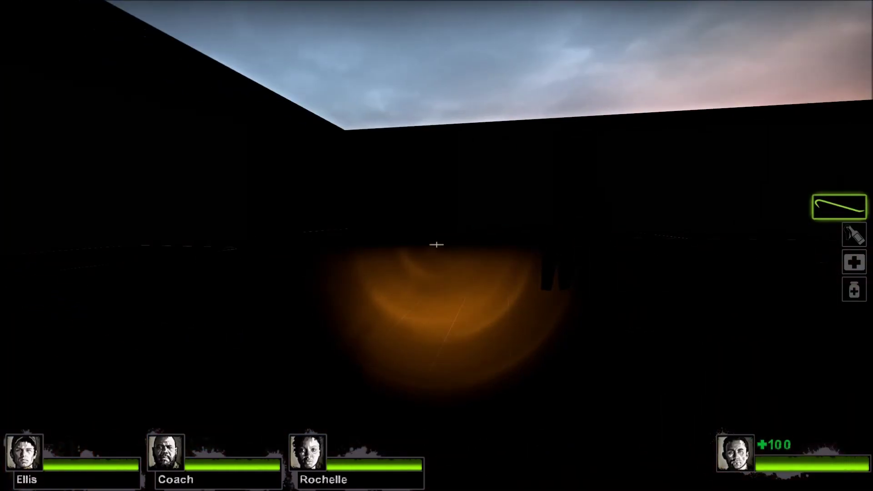
pyautogui.press('f')
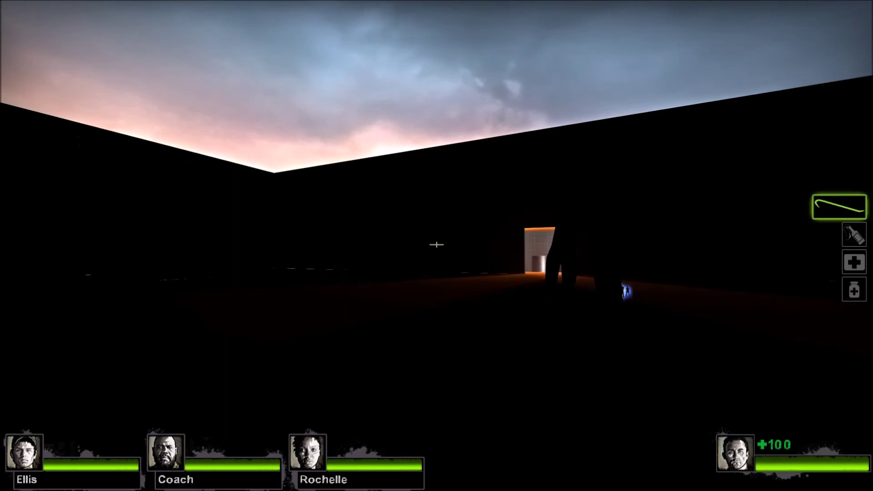